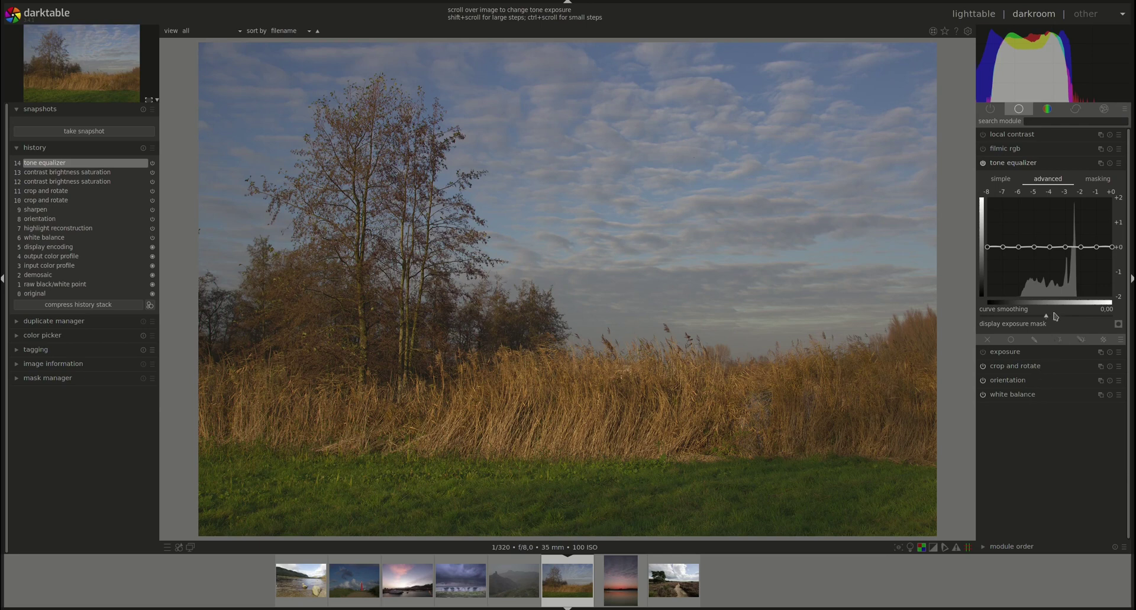
Enable the drawn & parametric mask on the tone equalizer and bring its mask controls into view
click(1082, 339)
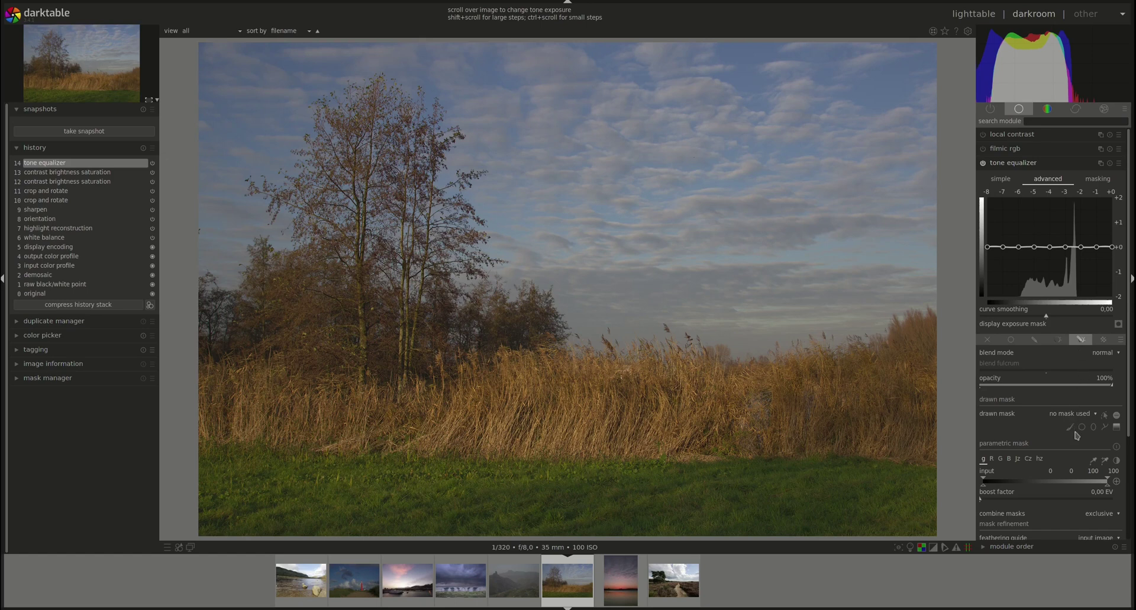
scroll(1054, 387, down, 2)
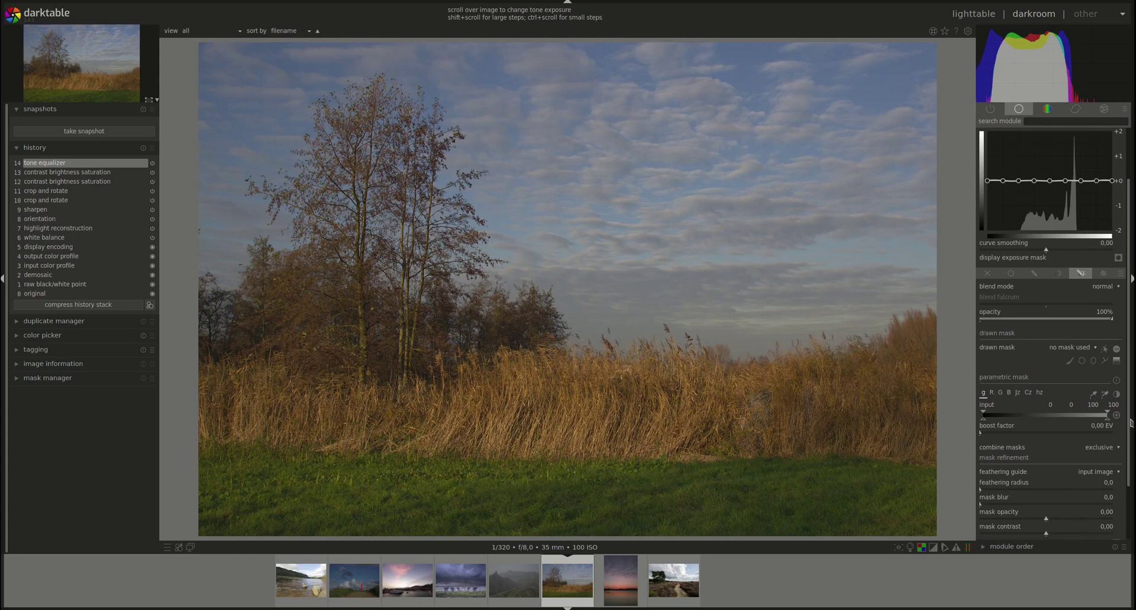
scroll(1131, 450, down, 1)
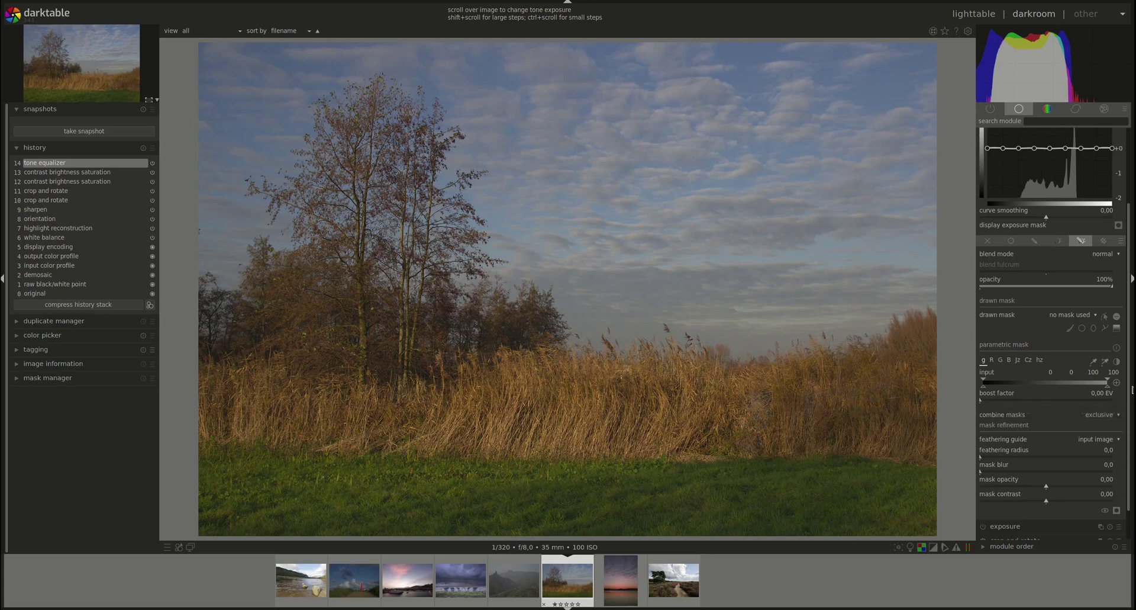
Pick the Jz, Cz and hz ranges from a small sky patch, giving a hue range of about 254–264
scroll(1130, 379, down, 2)
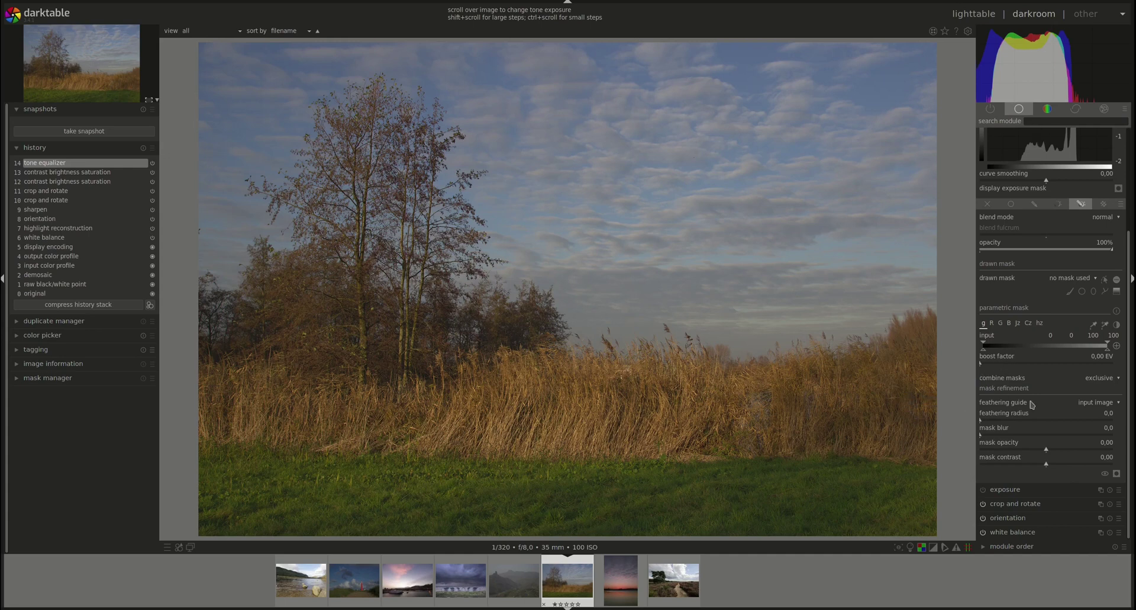
click(1018, 323)
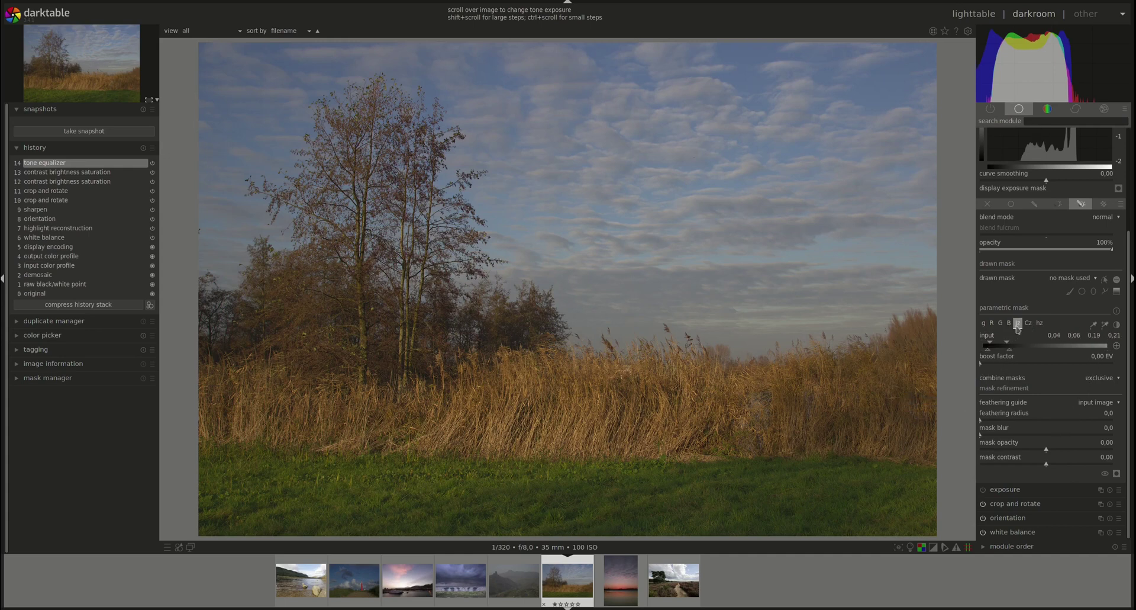
click(1104, 325)
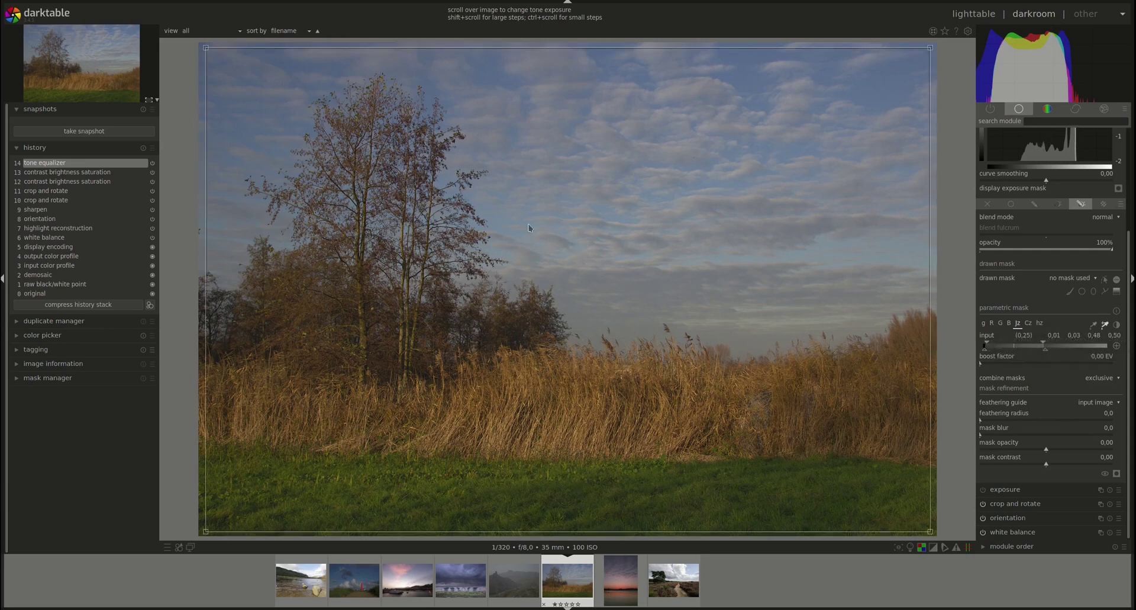
click(748, 85)
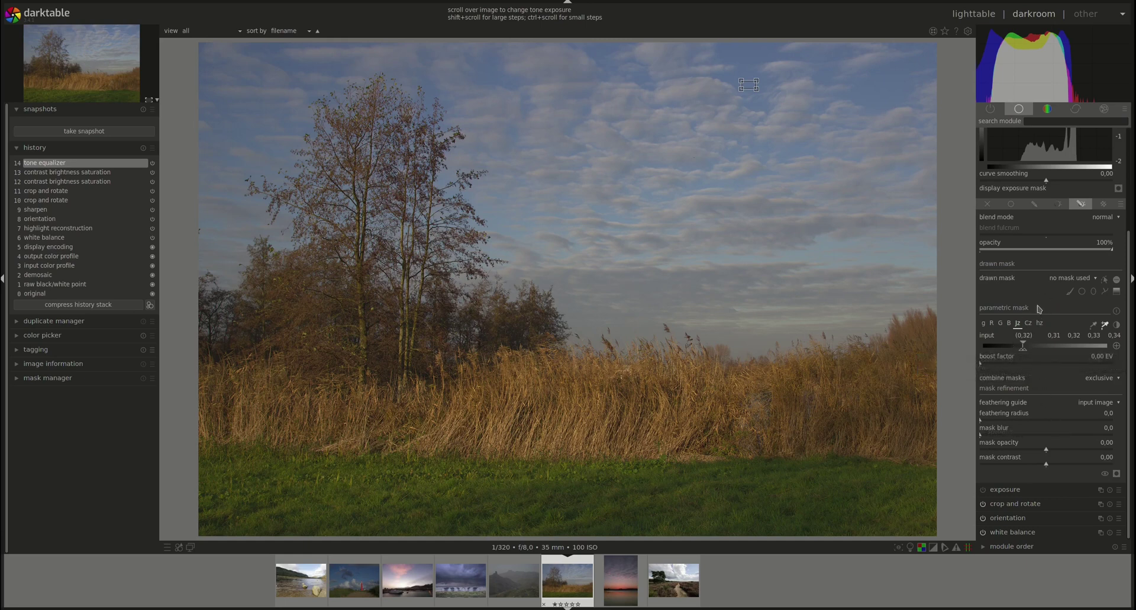
click(1029, 322)
click(1107, 324)
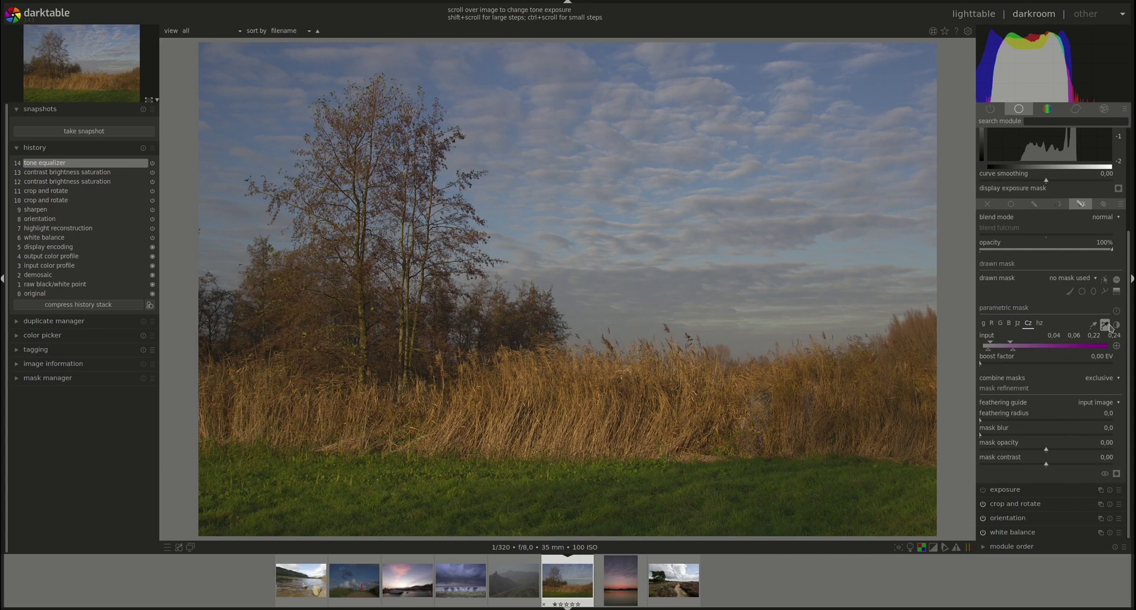
click(1040, 323)
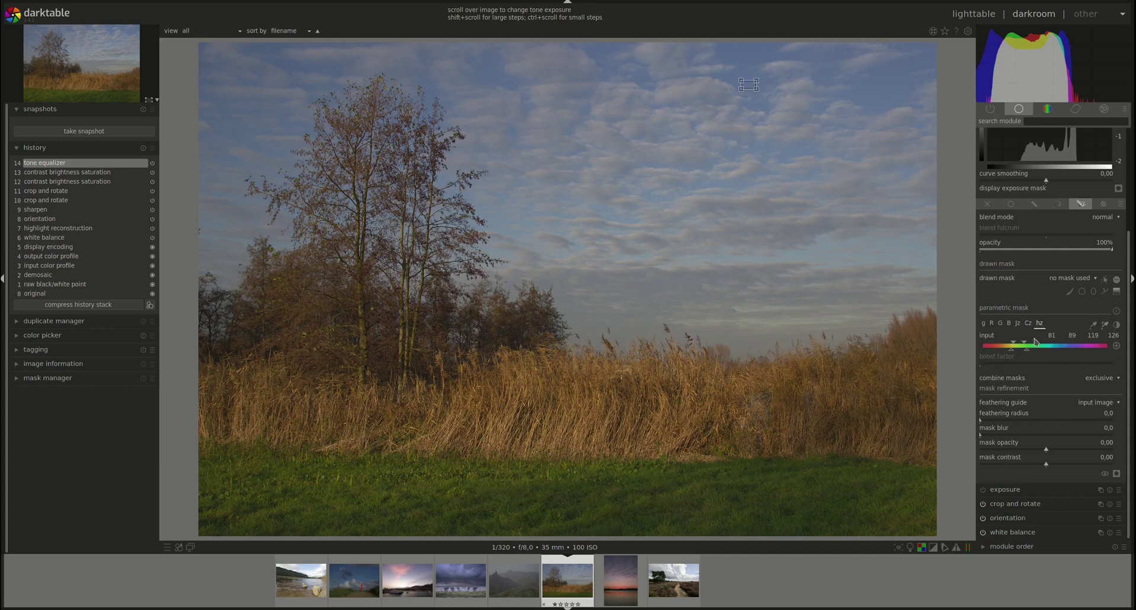
click(1105, 325)
Display the mask overlay and place an ellipse shape over the upper-left sky
click(1117, 474)
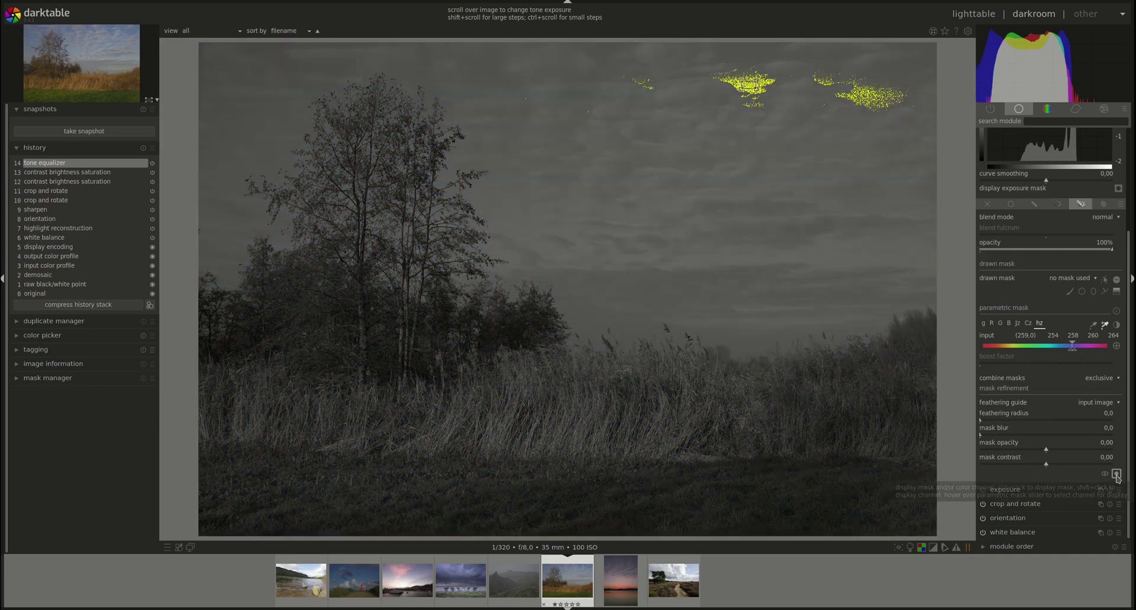
click(1094, 293)
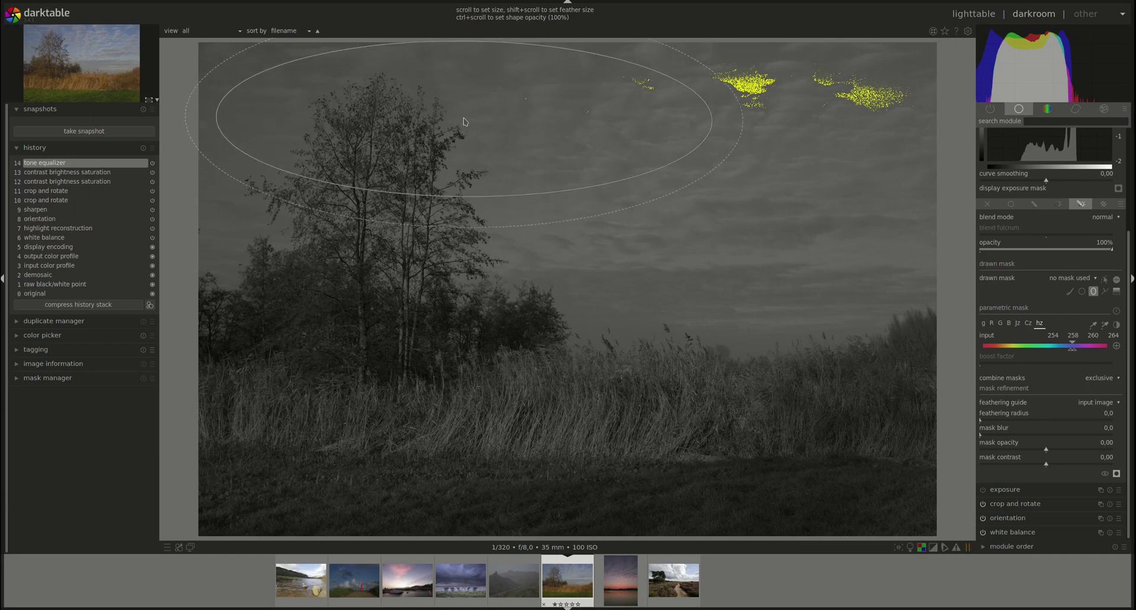
click(435, 110)
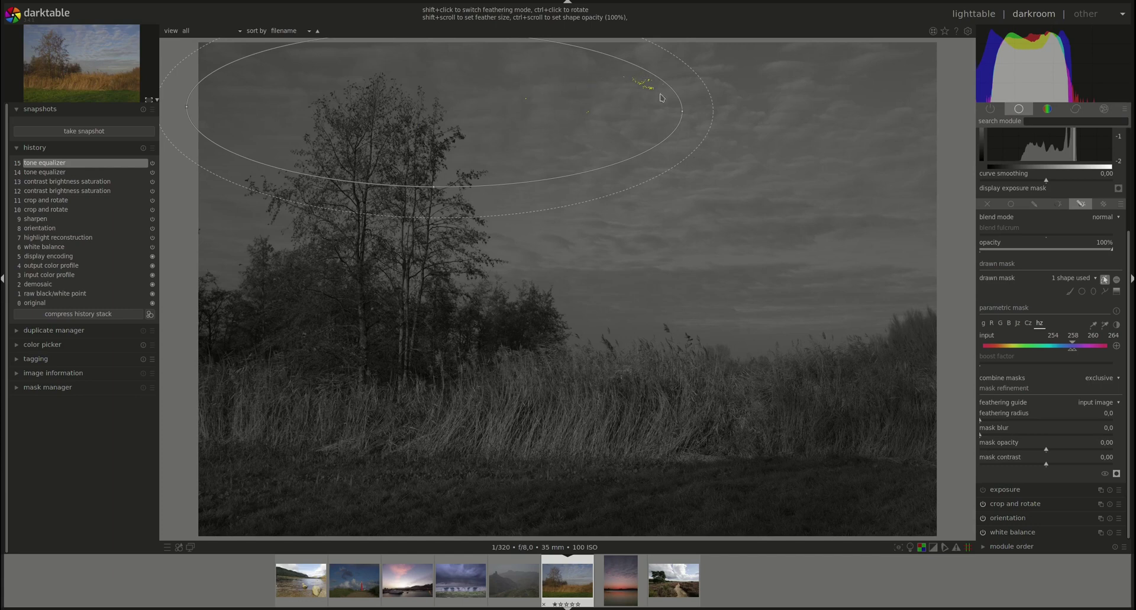
Delete the ellipse shape and leave the combine masks setting on exclusive
right_click(661, 93)
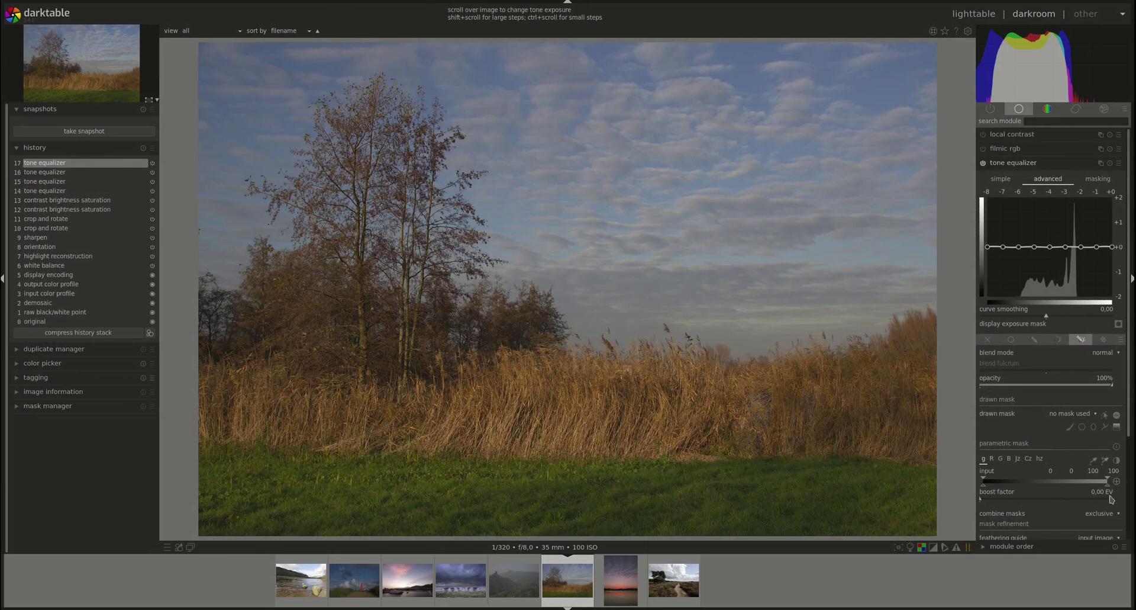
click(1119, 514)
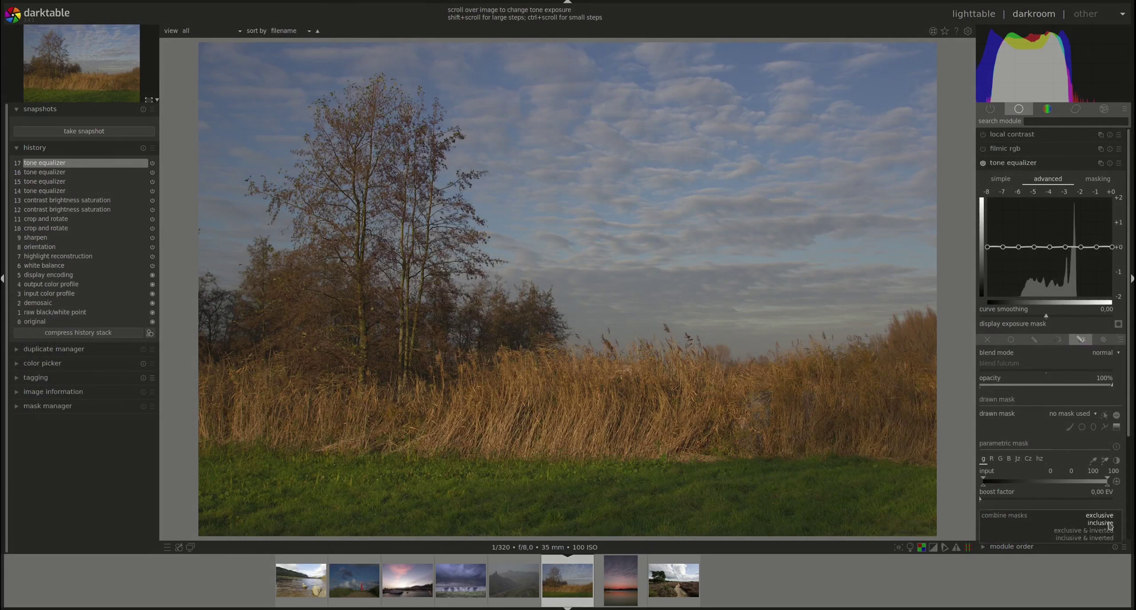
click(1120, 502)
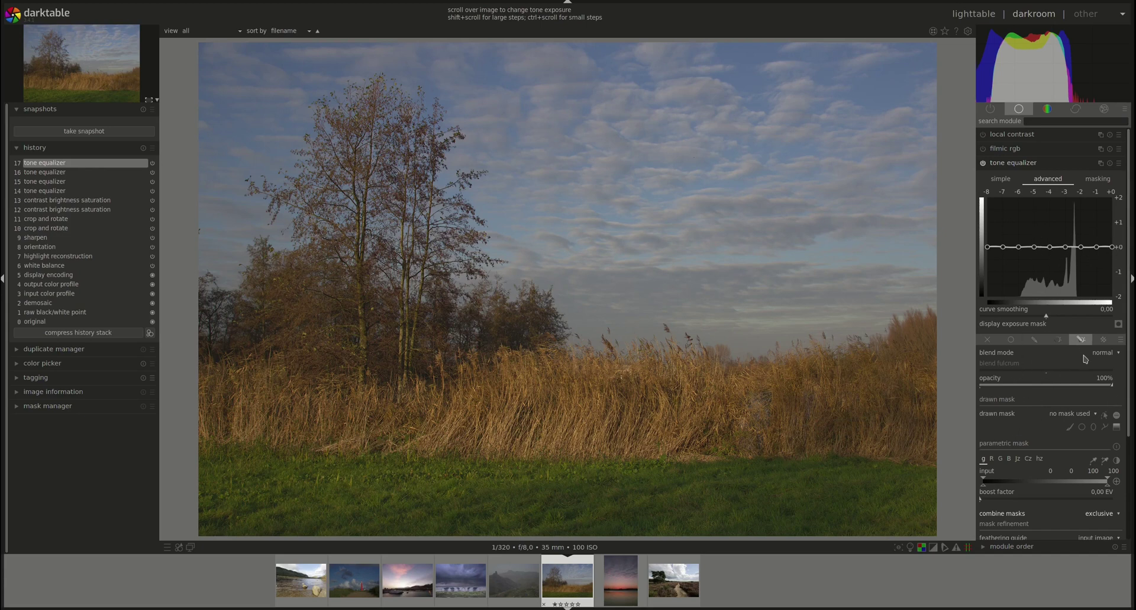
Sample a reed area for the Jz, Cz and hz ranges, giving a hue range of about 39–102
click(1018, 459)
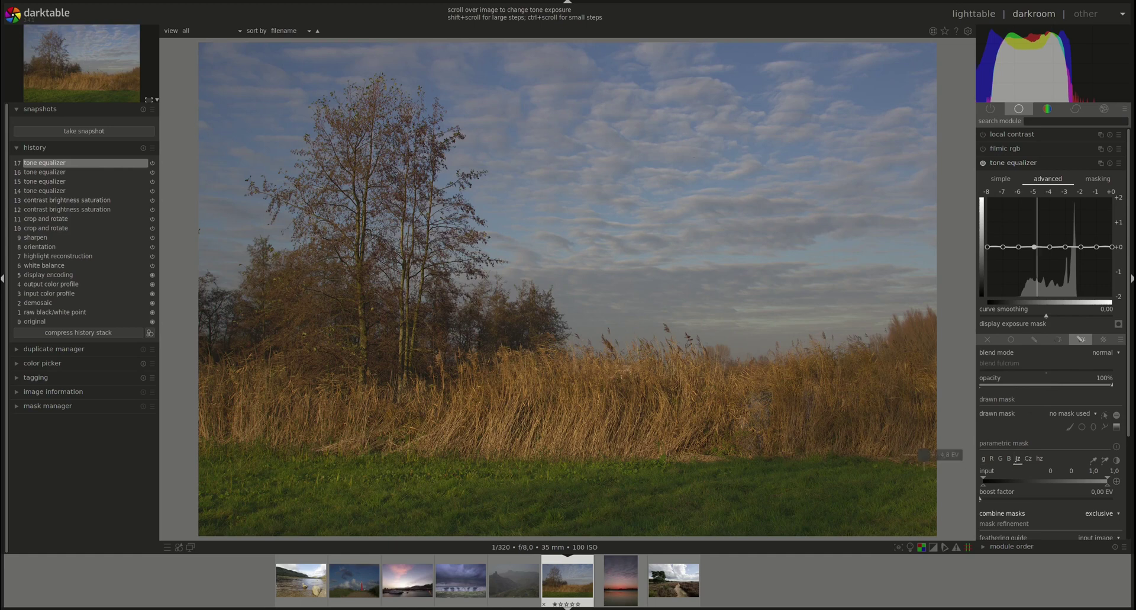
click(1105, 461)
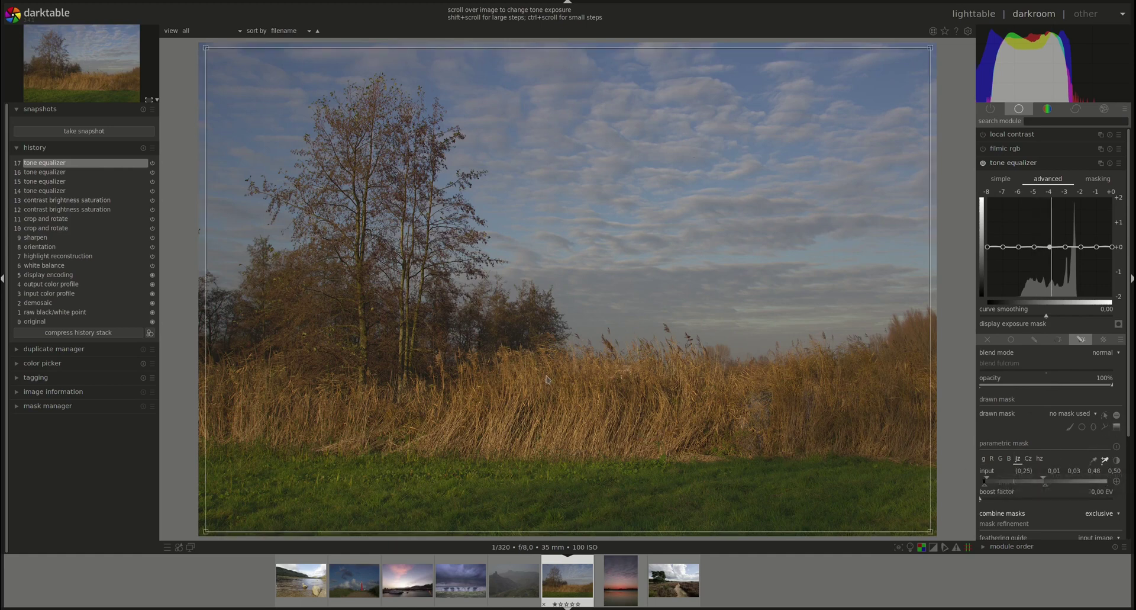
drag(582, 396, 686, 442)
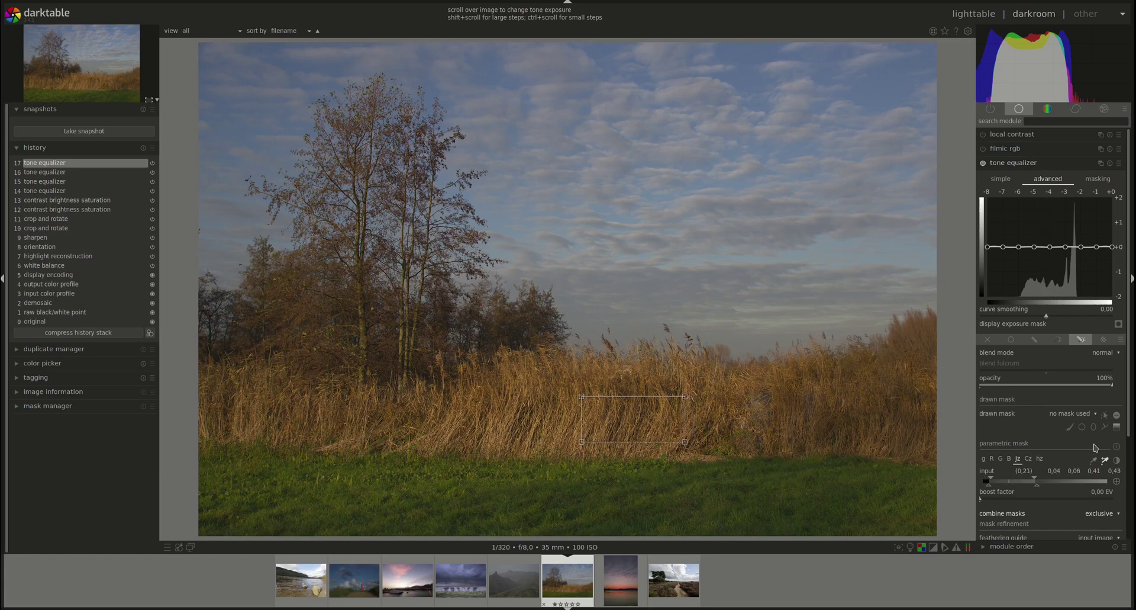
click(1029, 458)
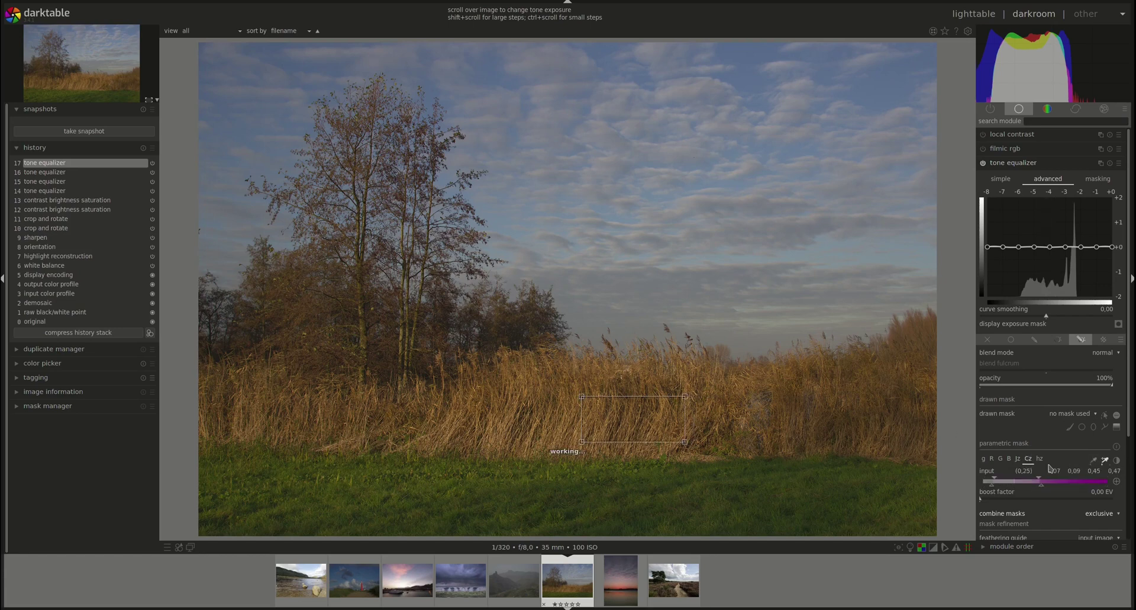
click(1105, 460)
click(1040, 458)
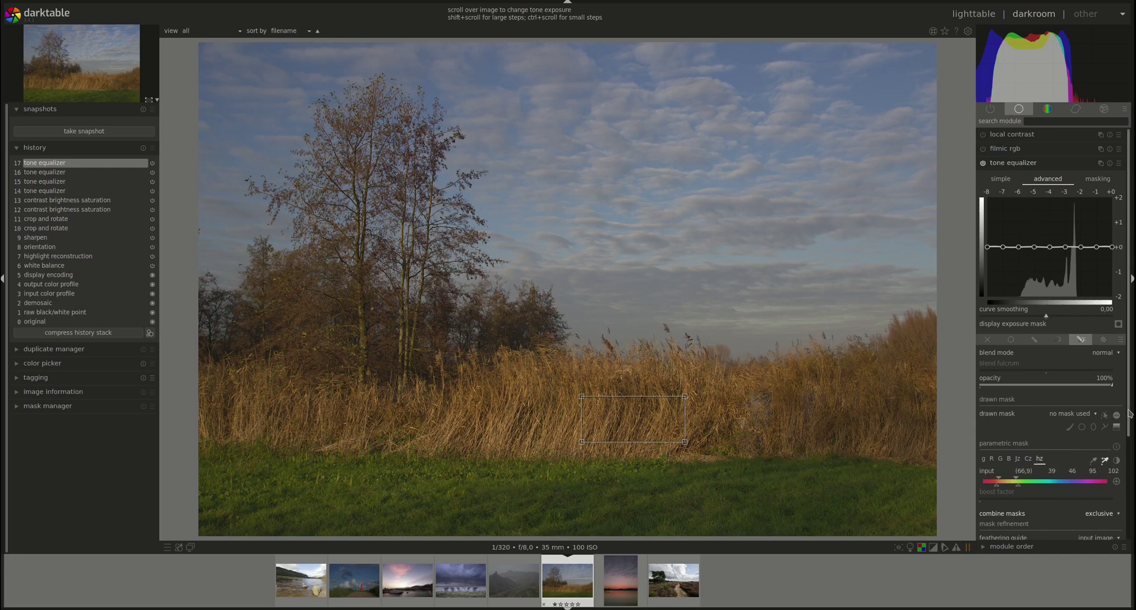
scroll(1132, 513, down, 5)
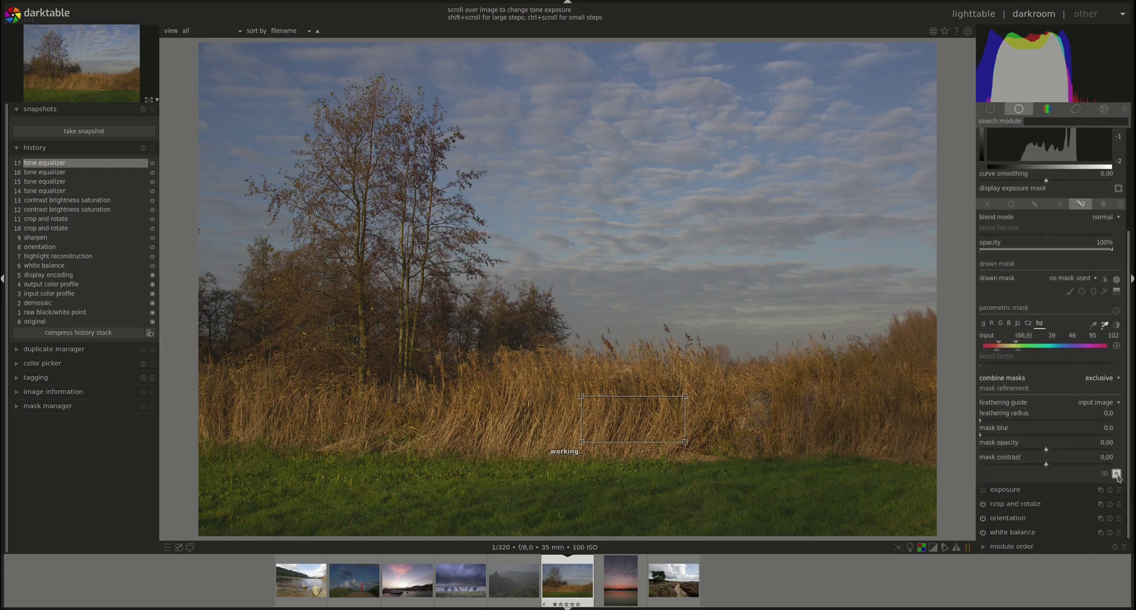
Show the mask overlay and add a circle shape in the sky, nudged slightly left
click(1117, 476)
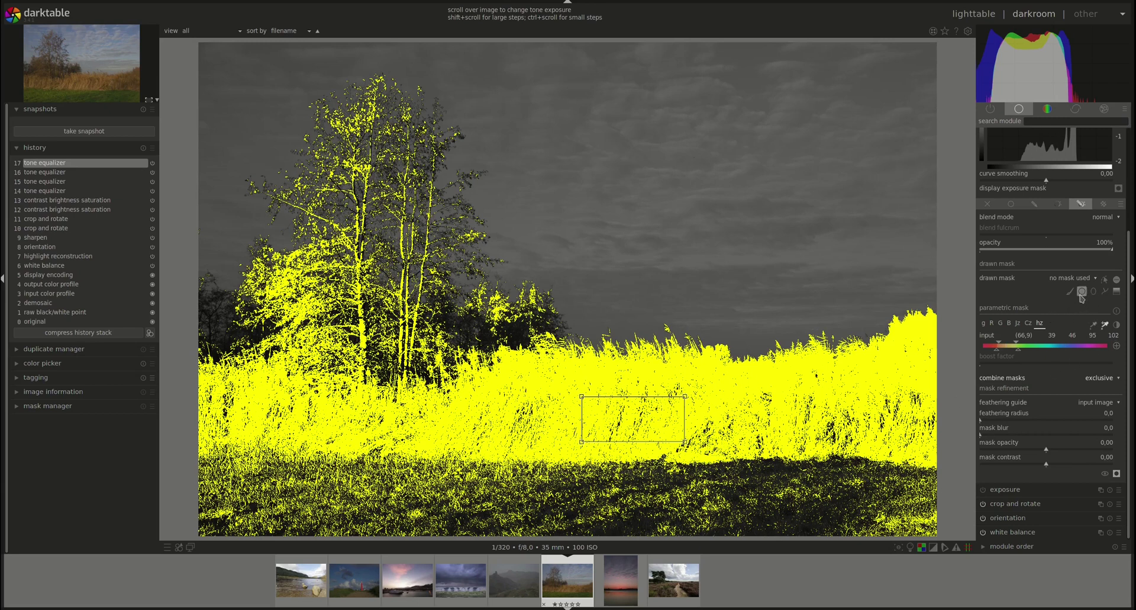
click(1082, 291)
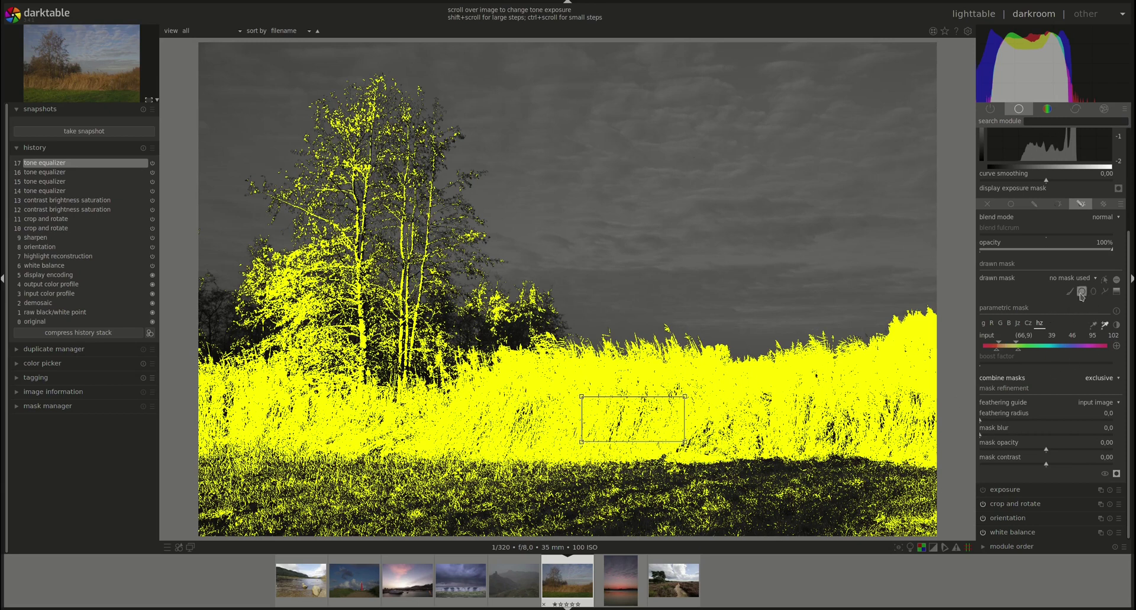
click(692, 158)
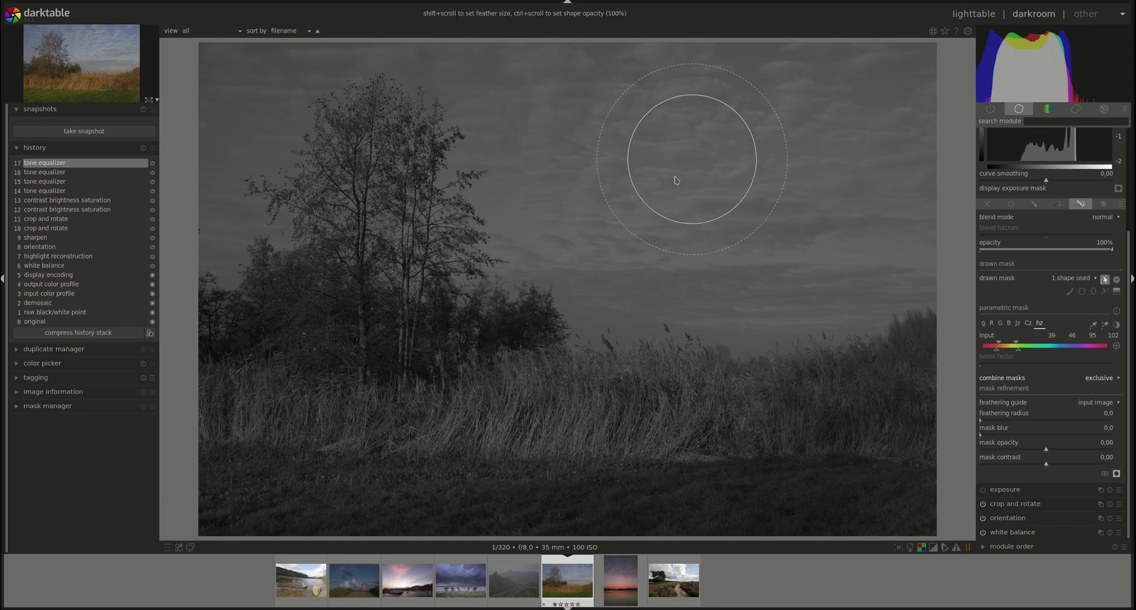
mouse_move(693, 192)
mouse_down()
mouse_move(367, 157)
mouse_move(390, 172)
mouse_move(628, 191)
mouse_up()
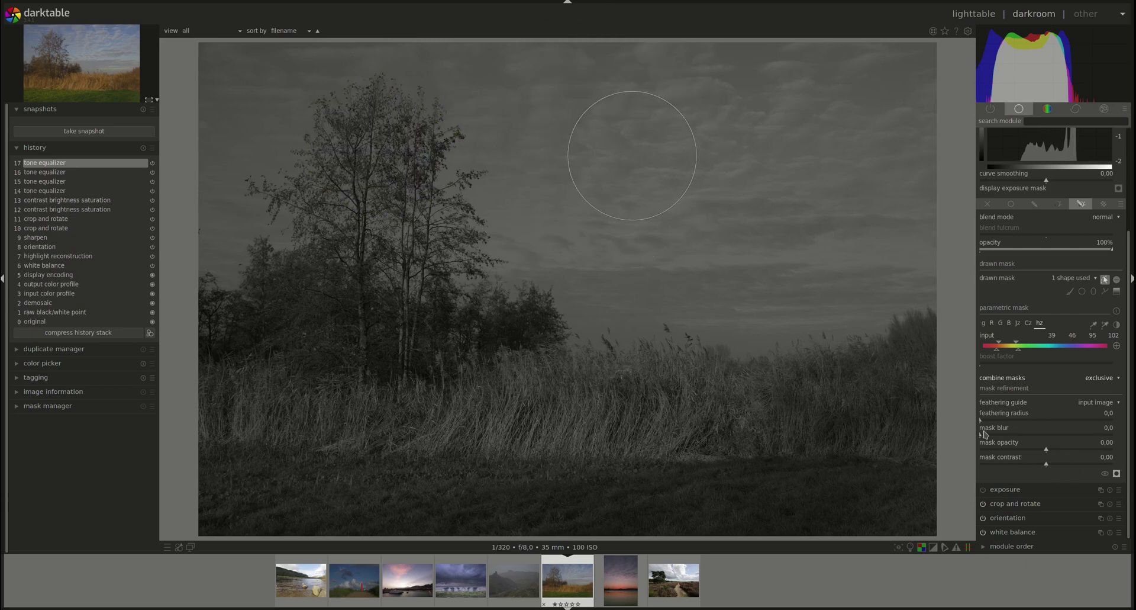
Switch the combine masks setting from exclusive to inclusive
click(1107, 380)
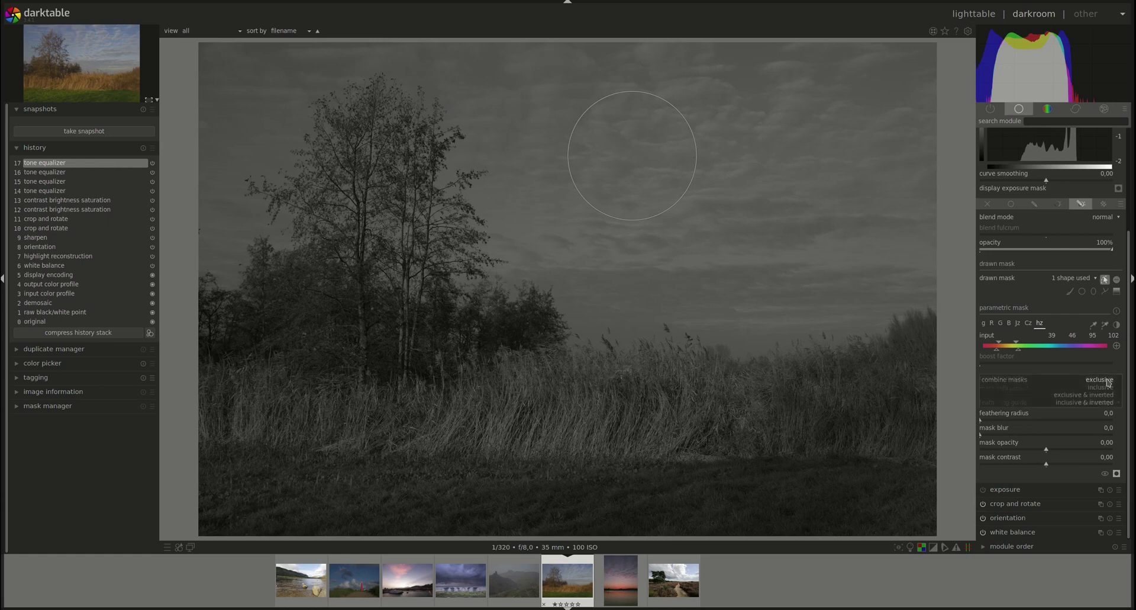
click(1100, 388)
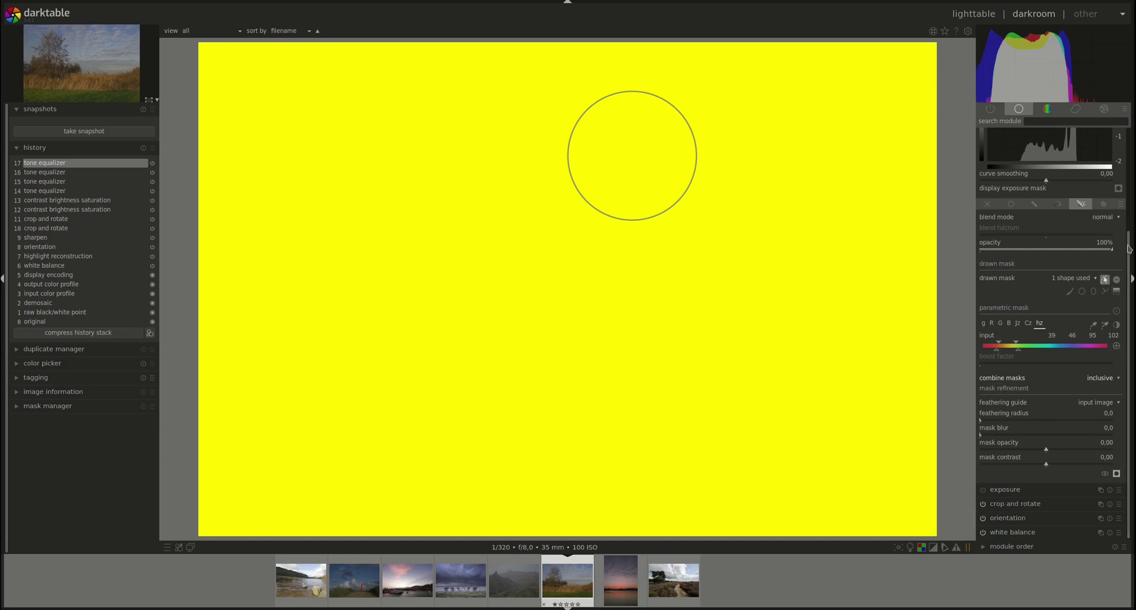
Turn masking off and back on as drawn & parametric, clearing the old shape and ranges
scroll(1129, 249, up, 4)
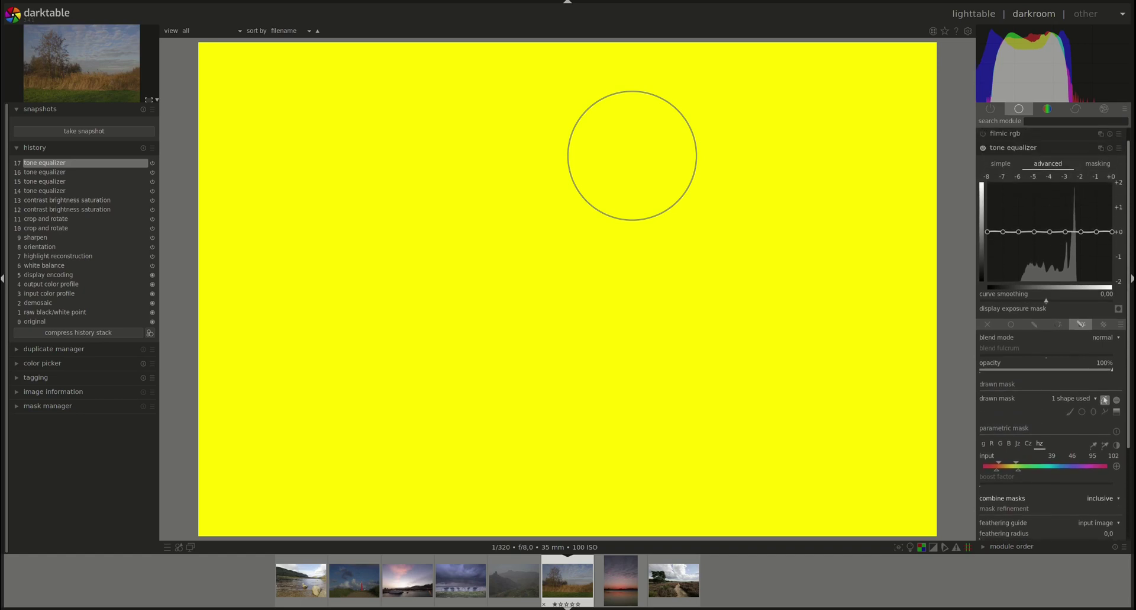
click(1110, 148)
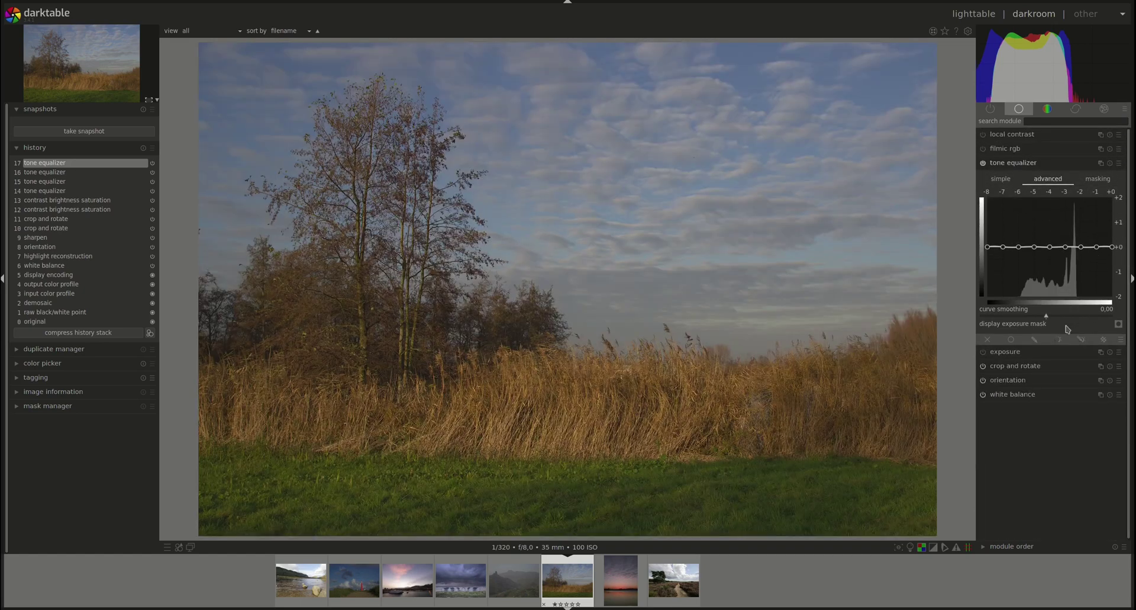
click(1082, 339)
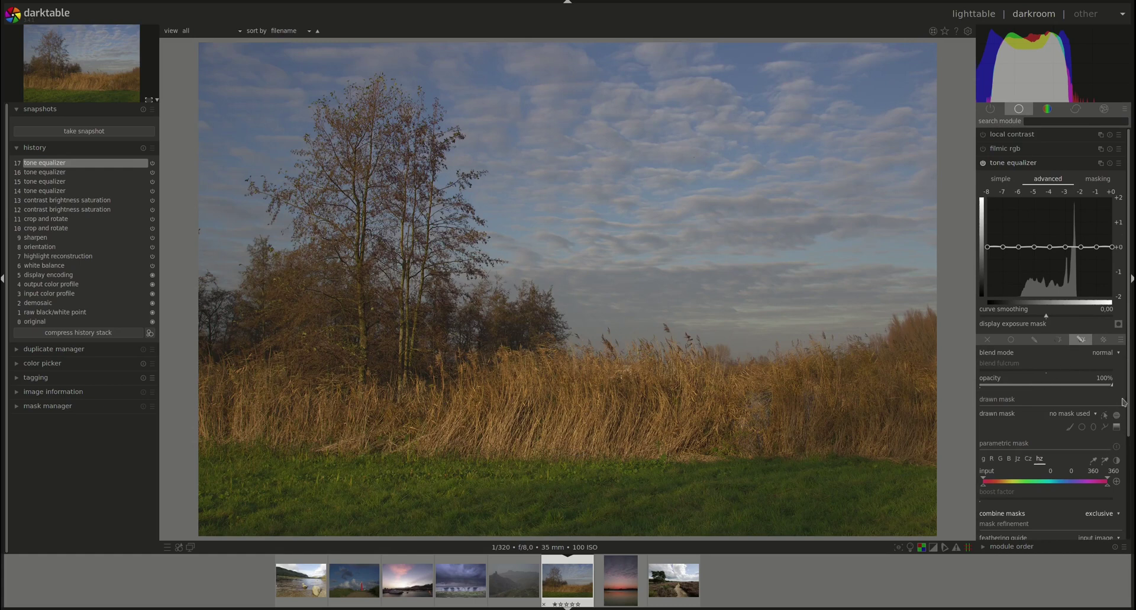
drag(1129, 402, 1131, 479)
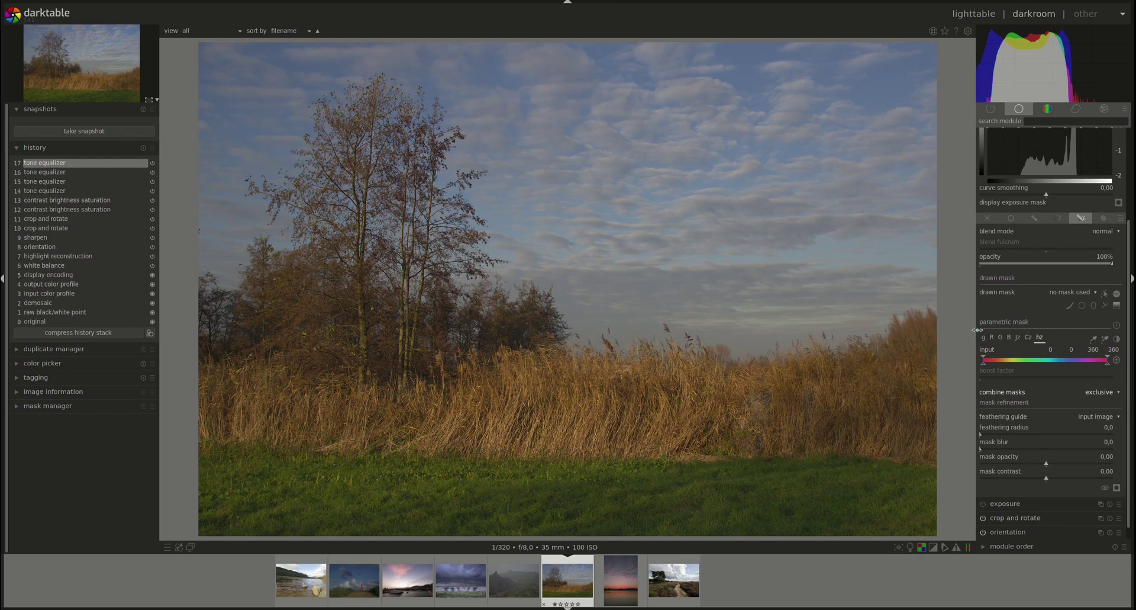
Invert the parametric mask polarity, show the overlay and limit the hue range to about 49–76
click(1117, 340)
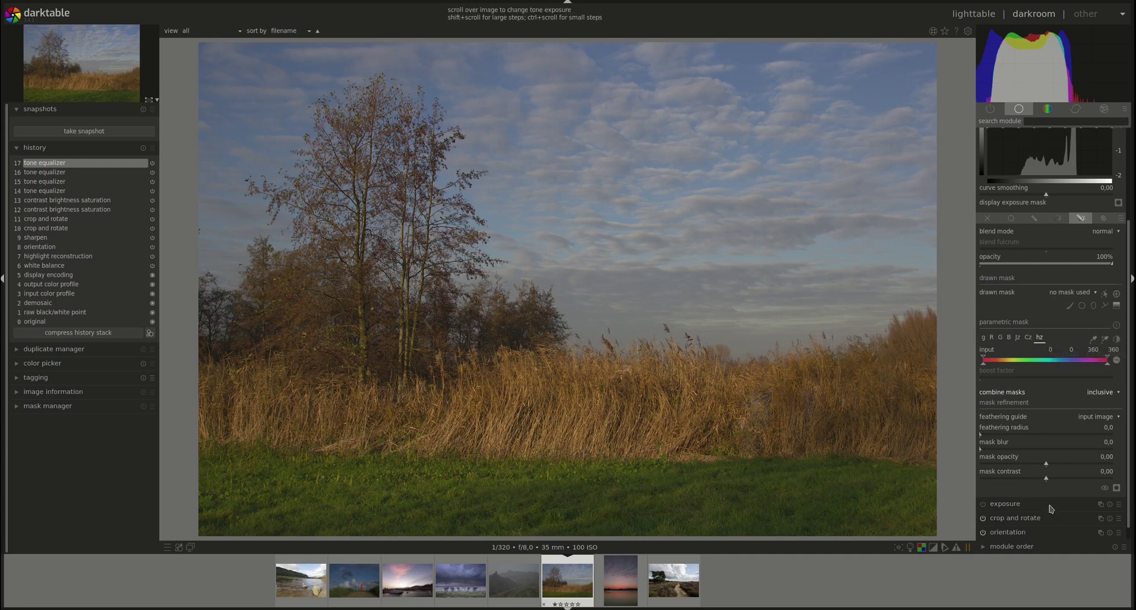
click(1117, 488)
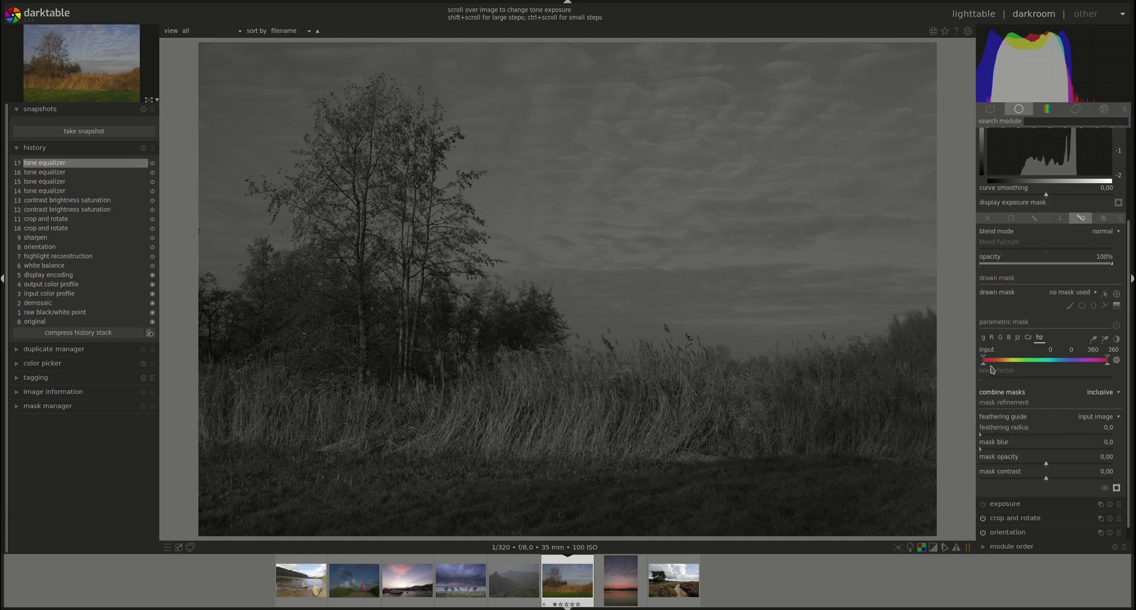
mouse_move(984, 365)
mouse_down()
mouse_move(1009, 362)
mouse_move(989, 360)
mouse_move(1000, 359)
mouse_up()
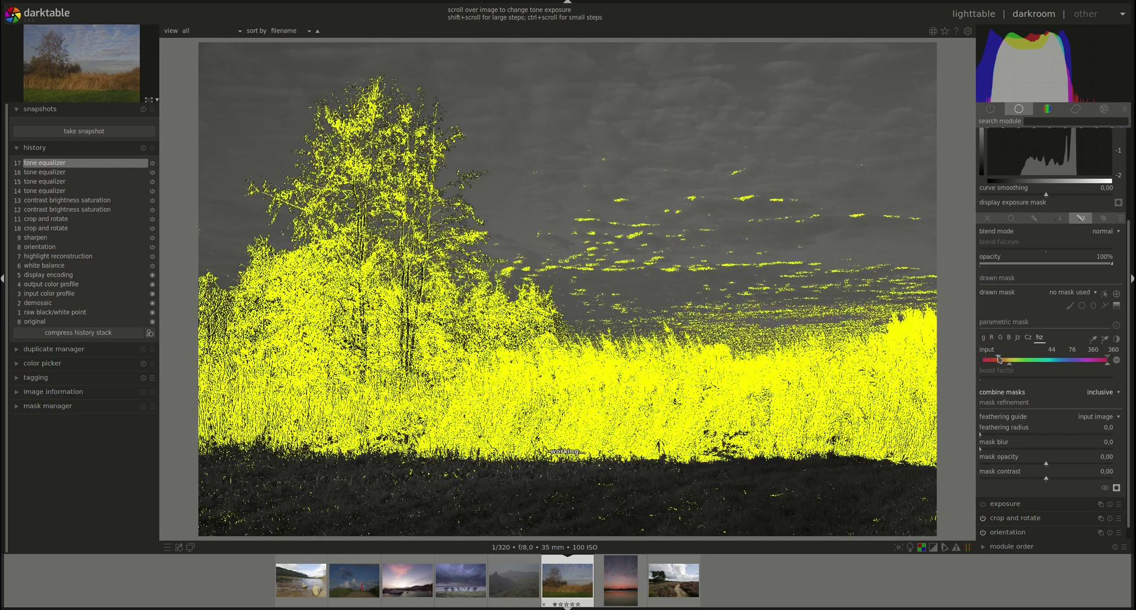
Slightly adjust the Cz chroma and Jz lightness thresholds, ending back on the hue channel
click(1029, 337)
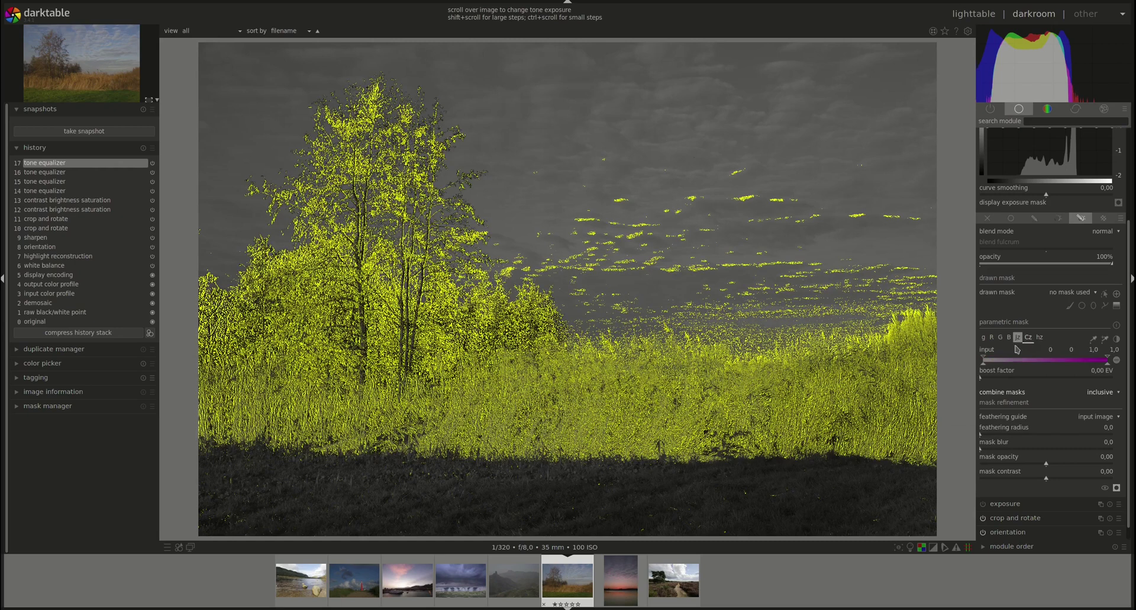
drag(982, 366, 989, 365)
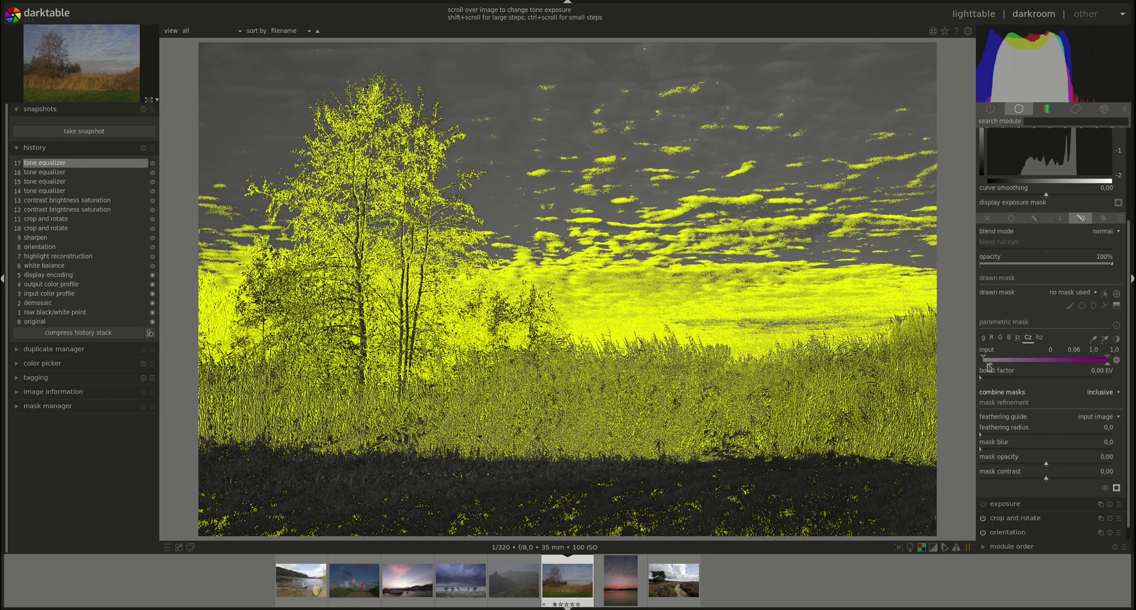
click(1018, 337)
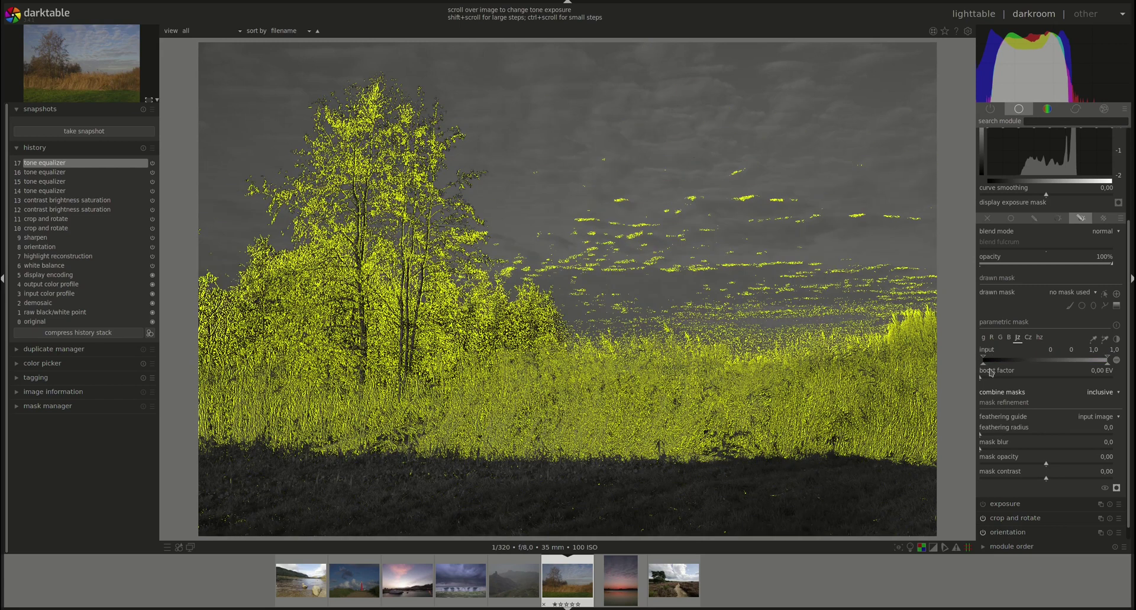
mouse_move(985, 361)
mouse_down()
mouse_move(1000, 360)
mouse_move(980, 362)
mouse_up()
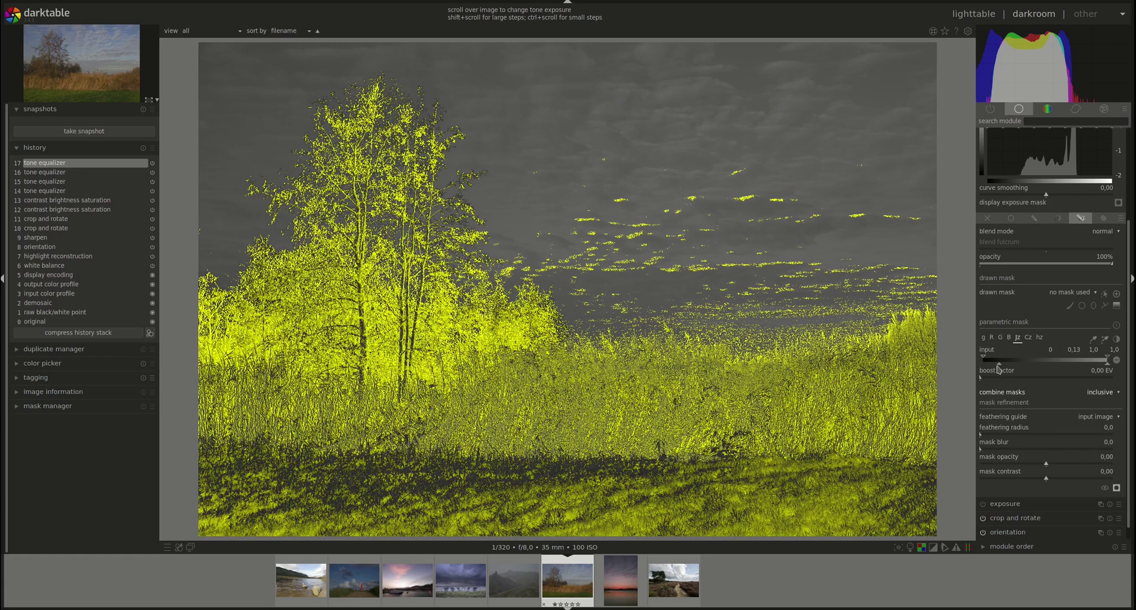
click(1041, 337)
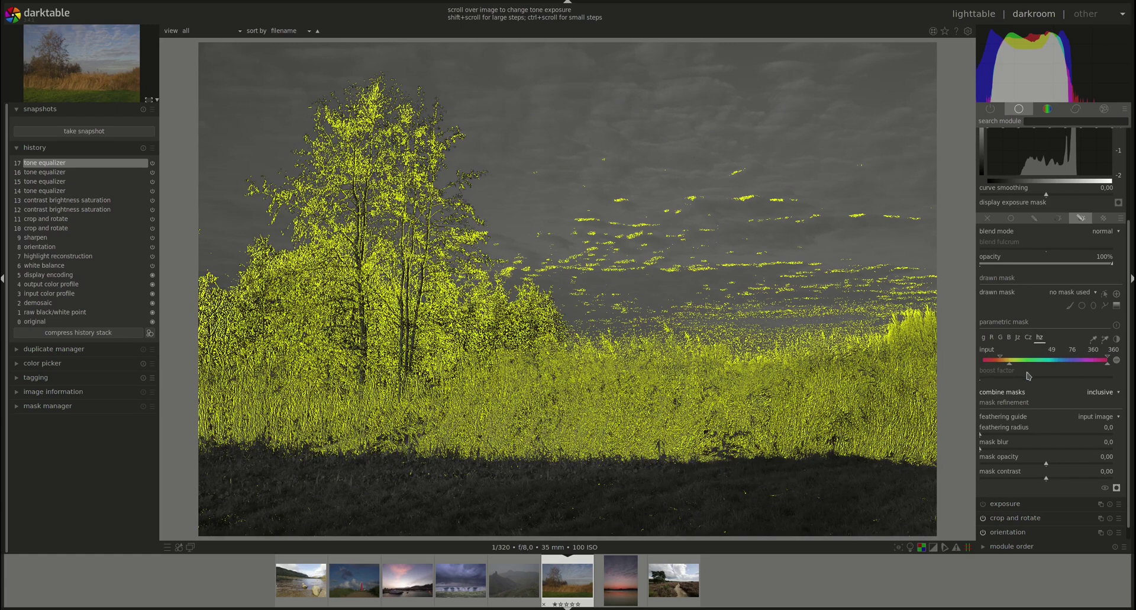
Invert the drawn mask polarity and place a circle shape in the upper sky
click(1117, 294)
click(1082, 305)
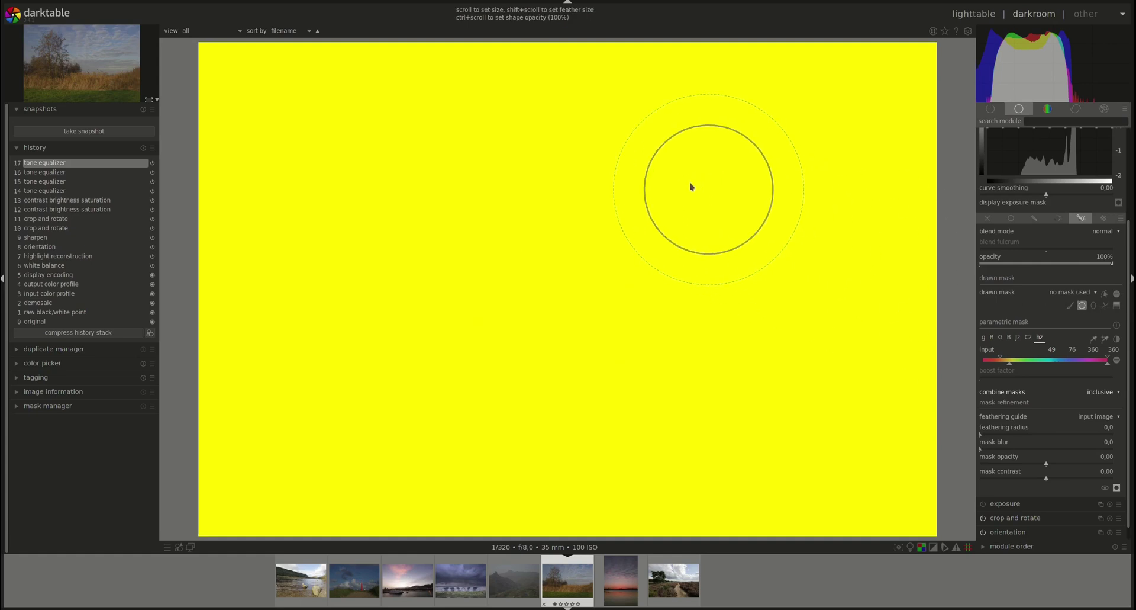
click(672, 181)
drag(702, 223, 647, 173)
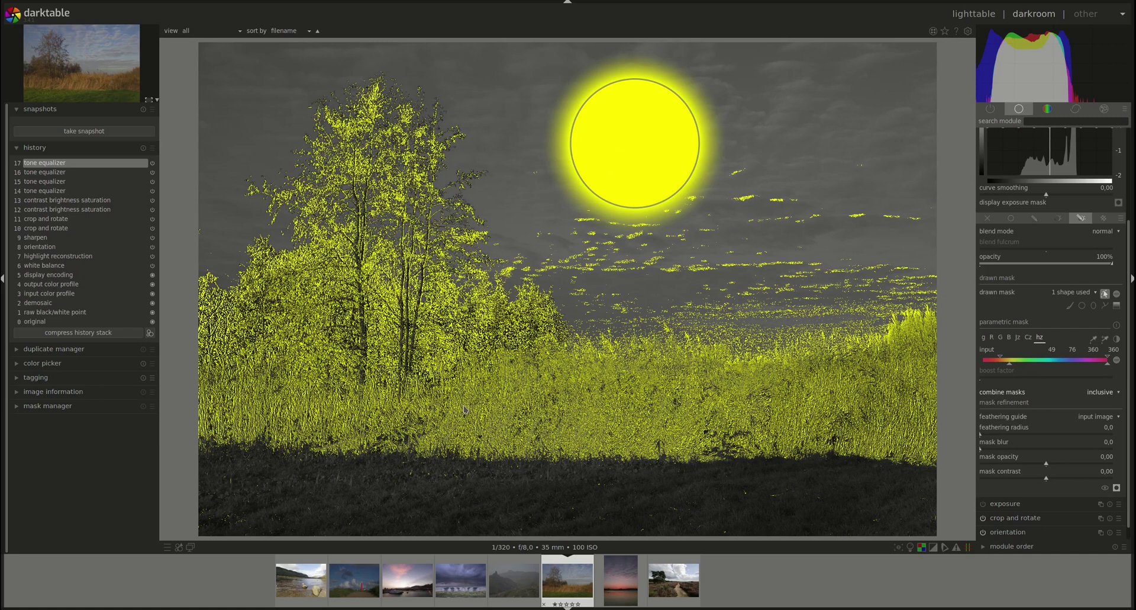
Switch the tone equalizer's mask combination to inclusive & inverted, excluding the sky circle and foliage
click(1115, 394)
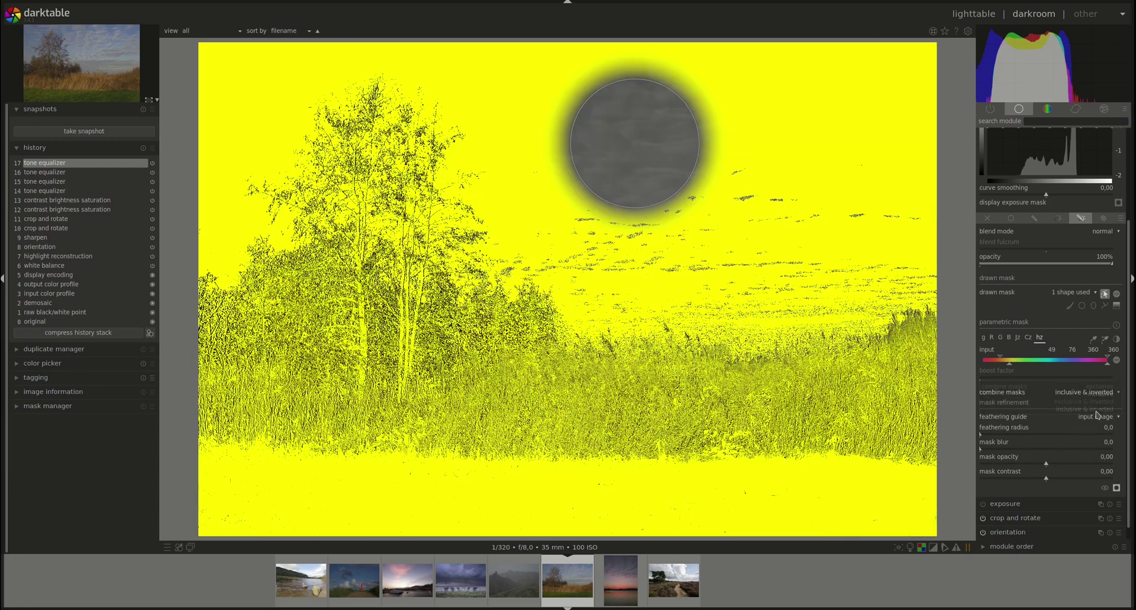
click(1101, 410)
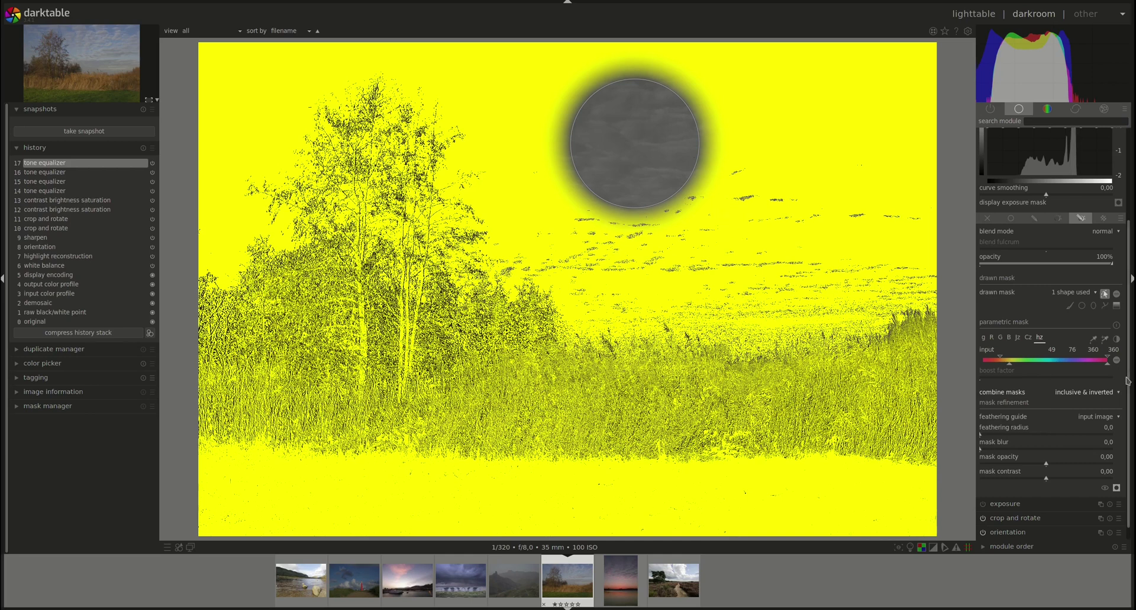
click(1098, 393)
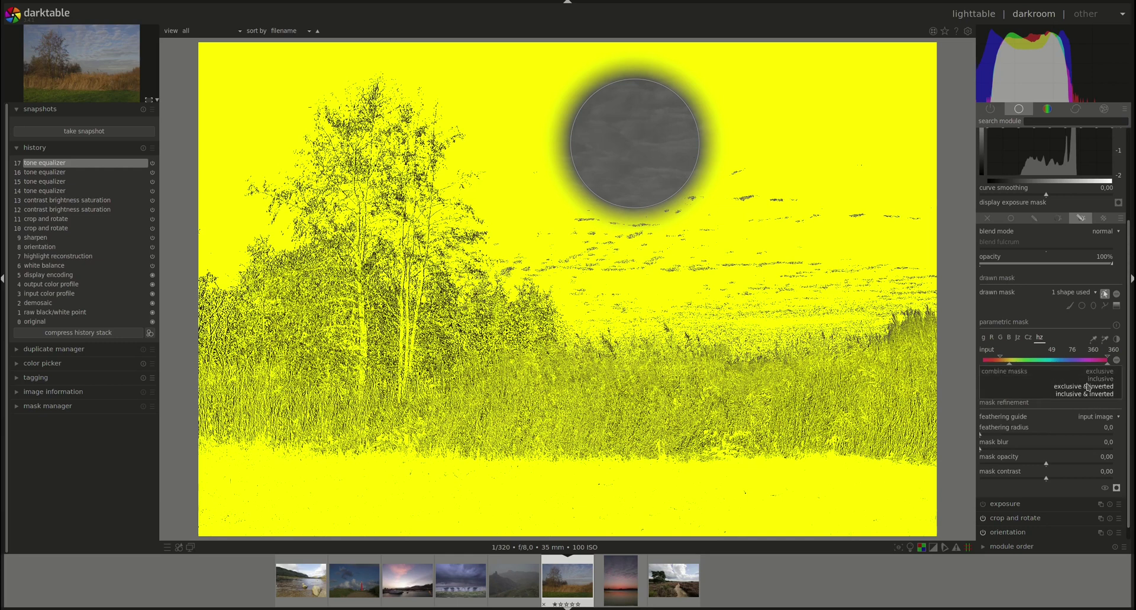
click(1043, 392)
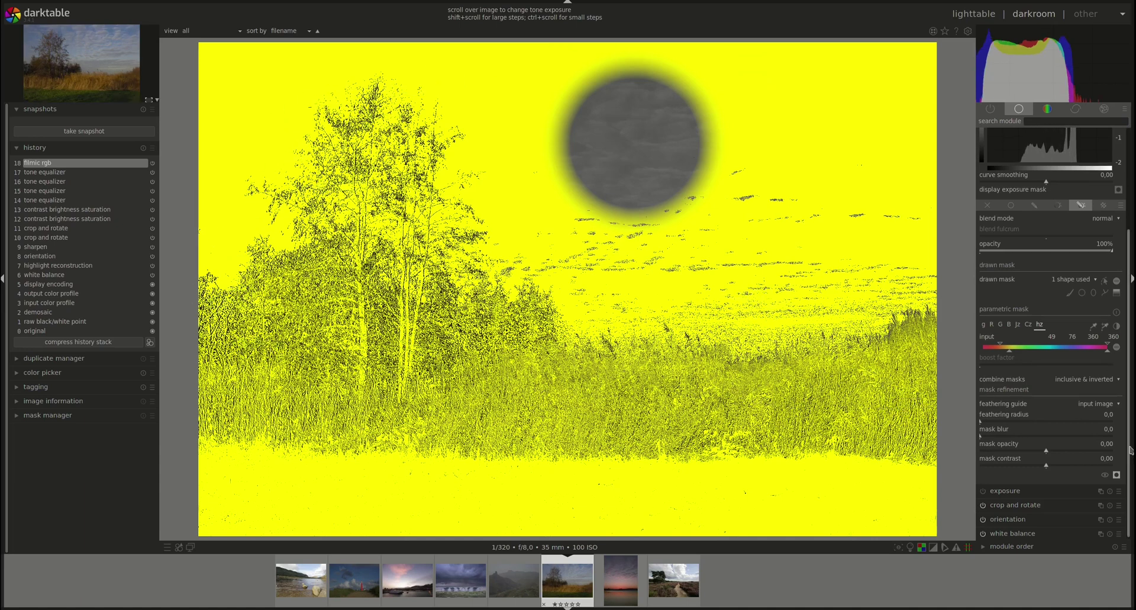
Expand filmic rgb, enable raster mask blending, and open its raster mask list
scroll(1131, 450, up, 5)
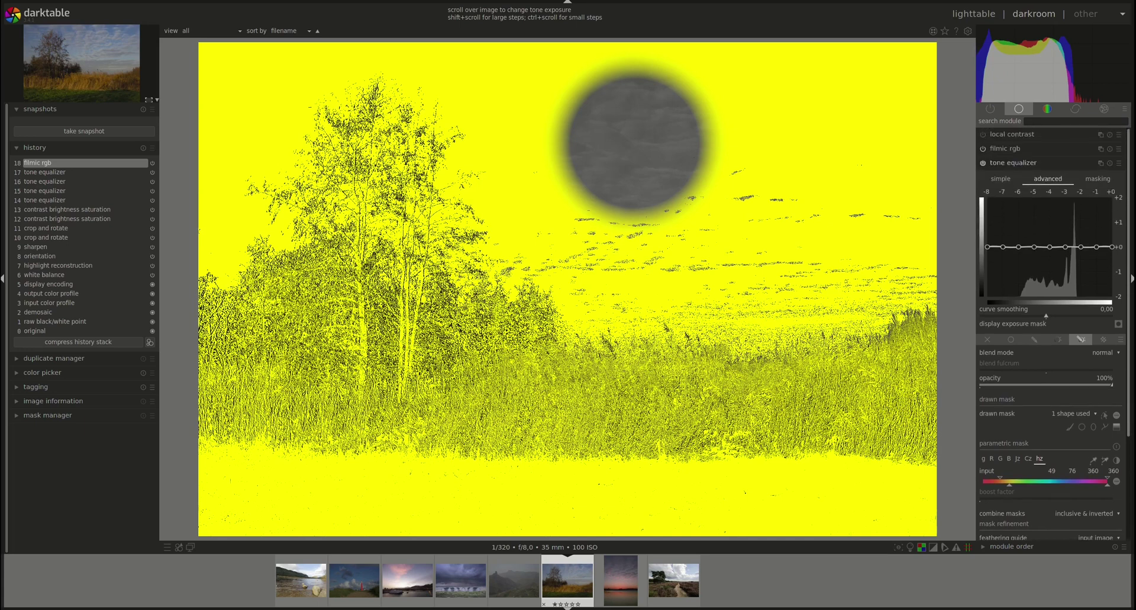
click(1012, 149)
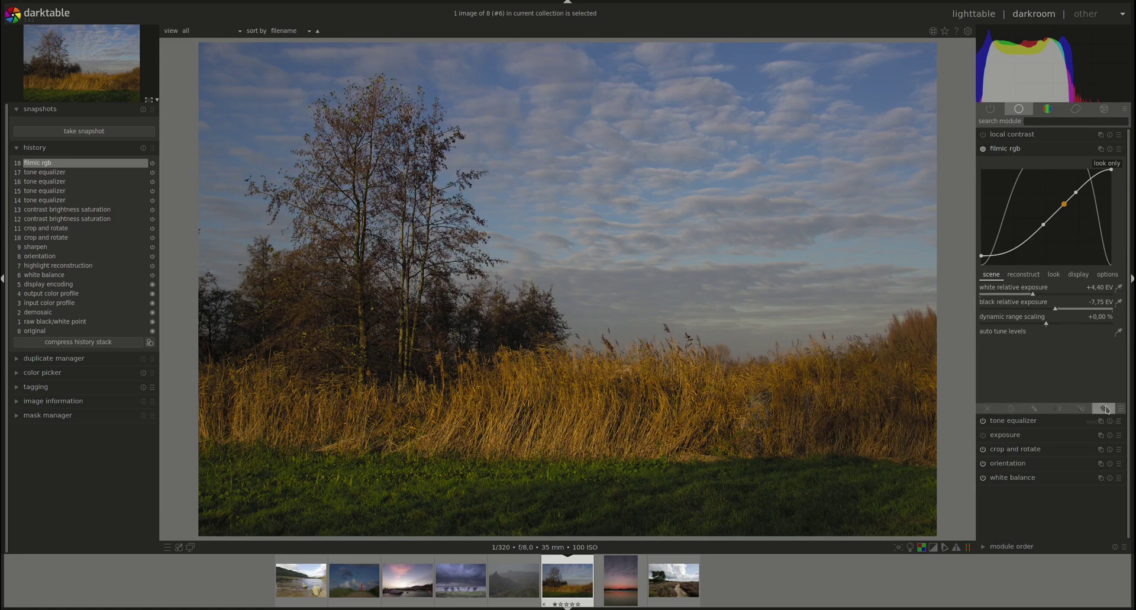
click(1107, 409)
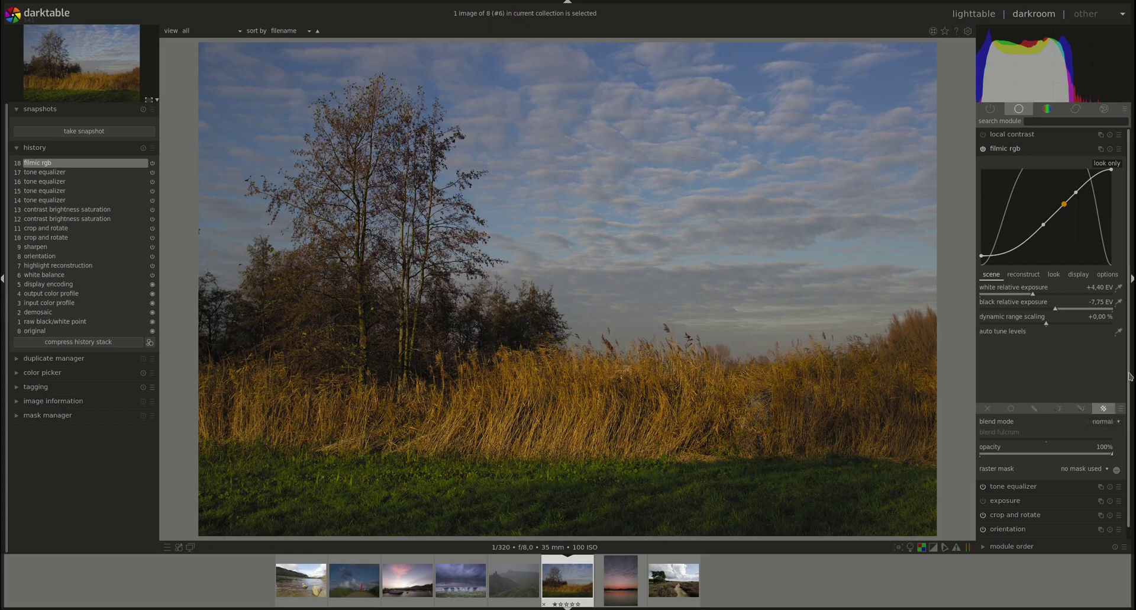
drag(1129, 378, 1127, 400)
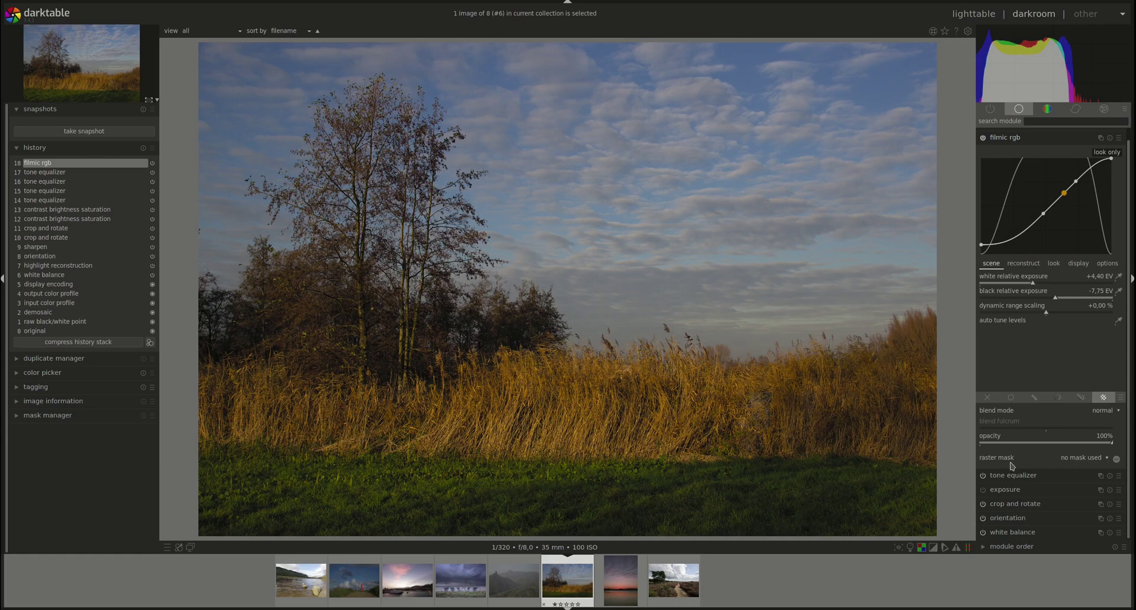
click(1104, 460)
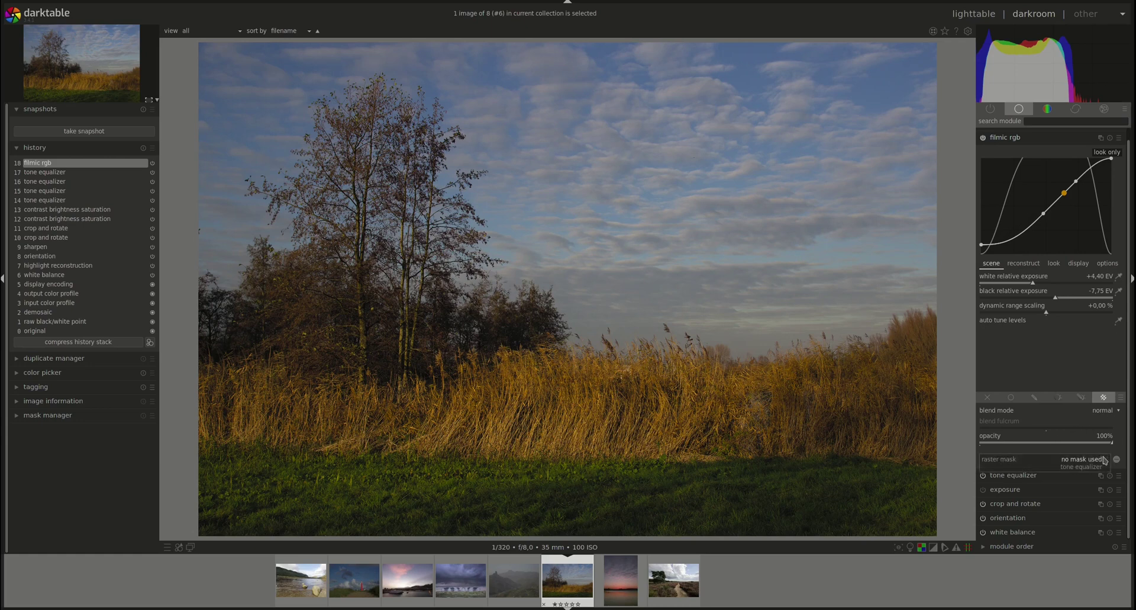
Pick 'tone equalizer' as filmic rgb's raster mask
click(1070, 468)
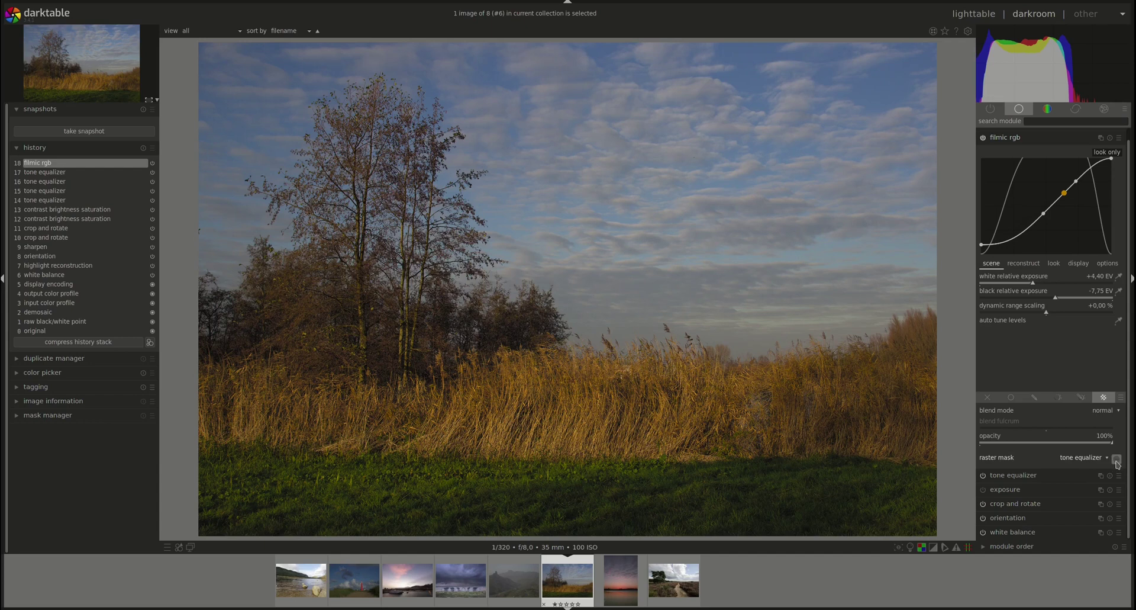